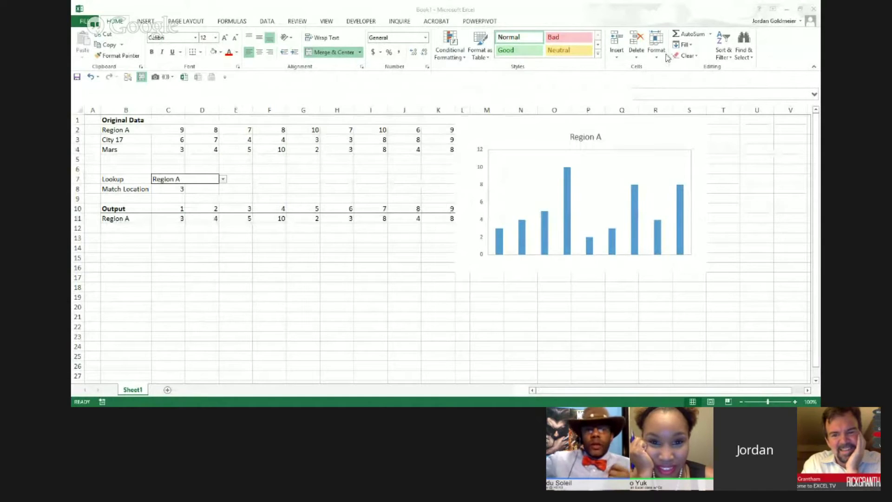
Review the original data table by highlighting its heading, series names and values.
click(201, 140)
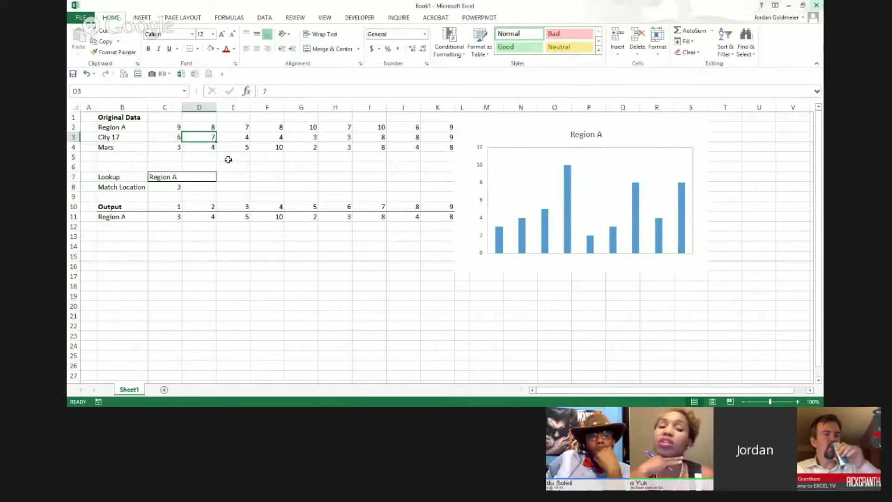
drag(132, 120, 307, 138)
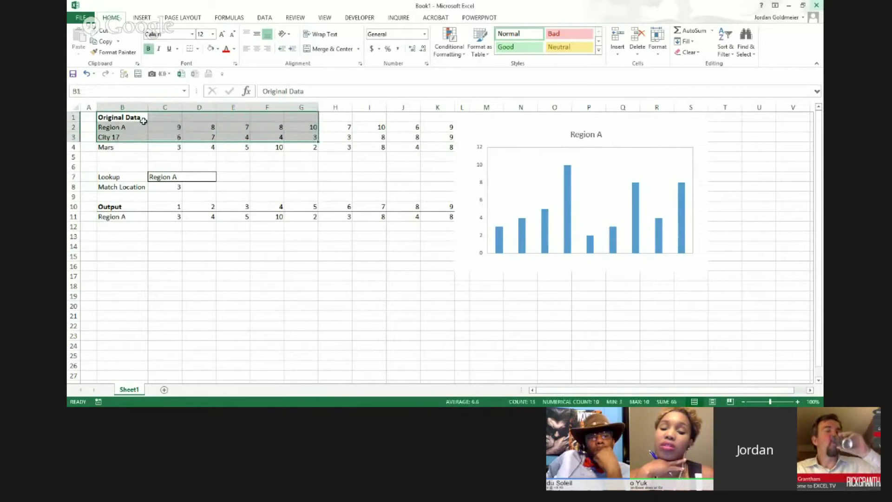
click(143, 121)
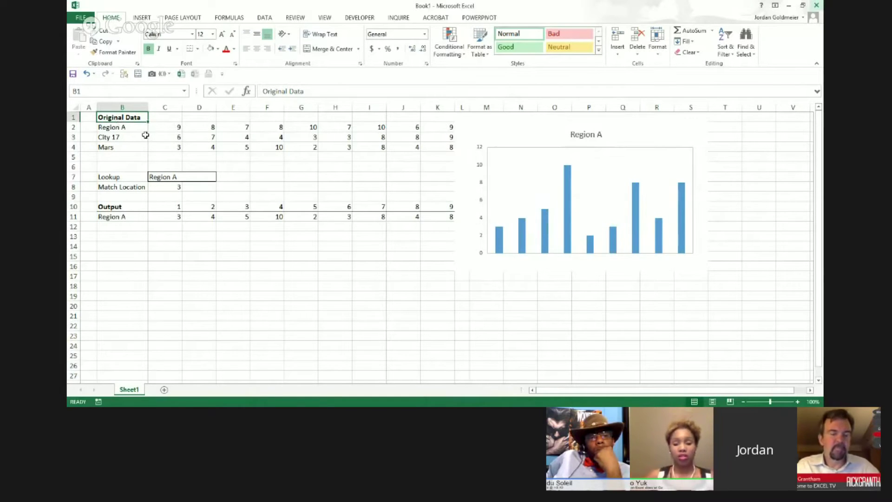
drag(138, 130, 445, 147)
click(167, 131)
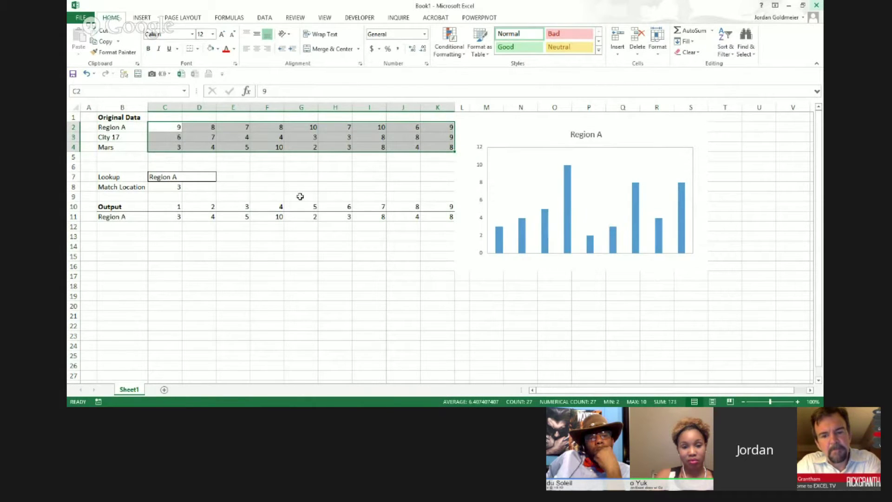
click(267, 176)
click(170, 180)
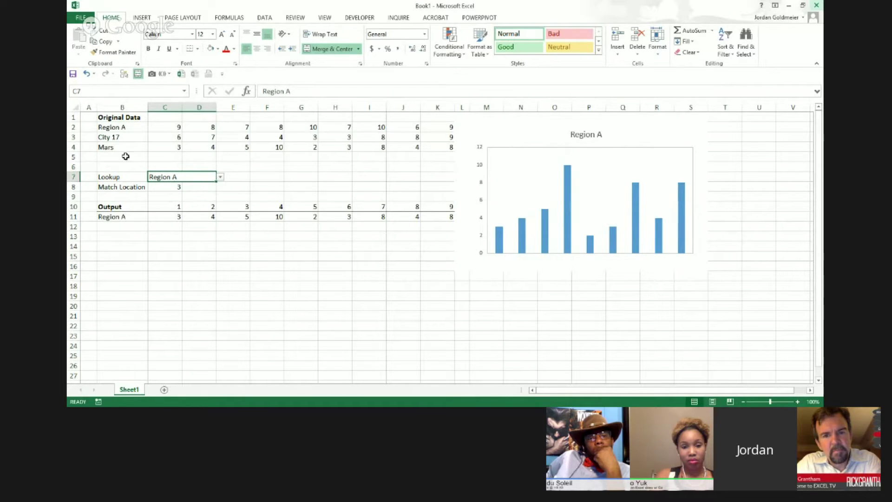
Set the C7 Lookup choice to City 17, then to Mars.
click(108, 130)
key(Down)
key(Down)
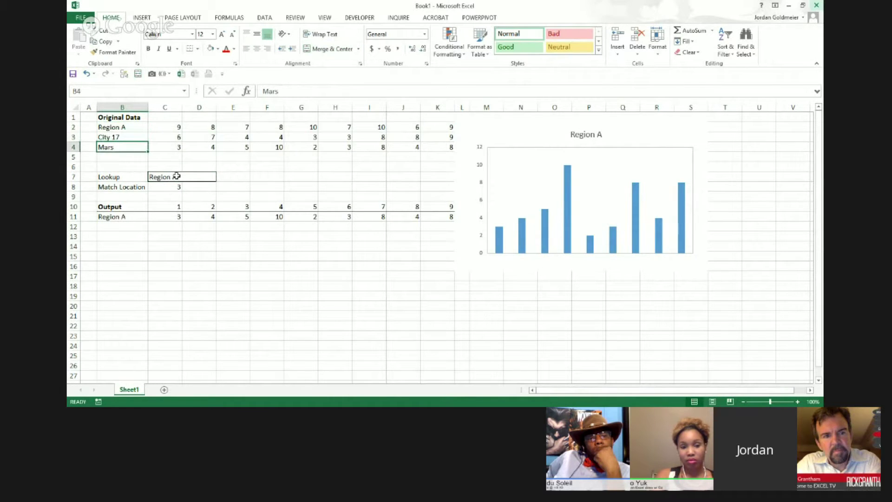
click(176, 176)
click(221, 177)
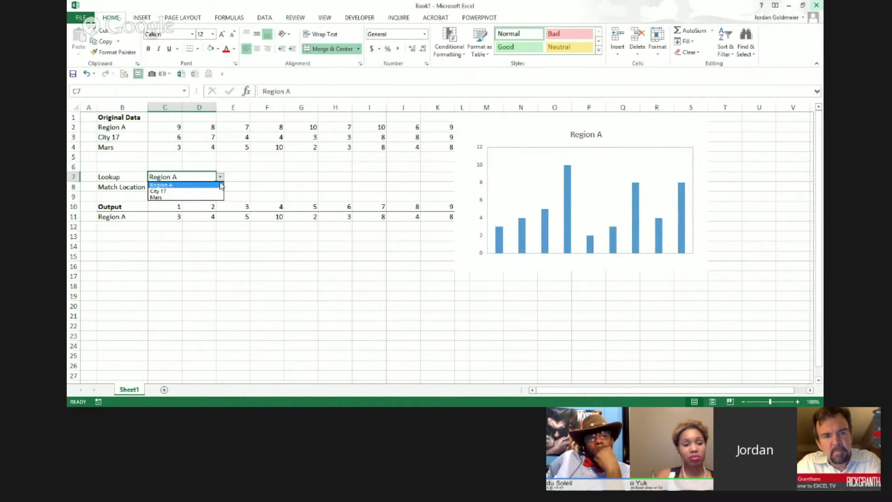
click(203, 192)
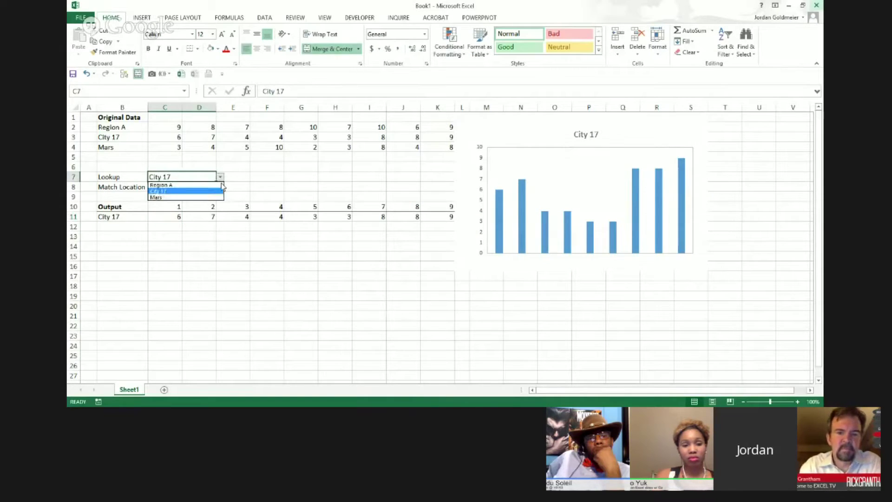
click(204, 198)
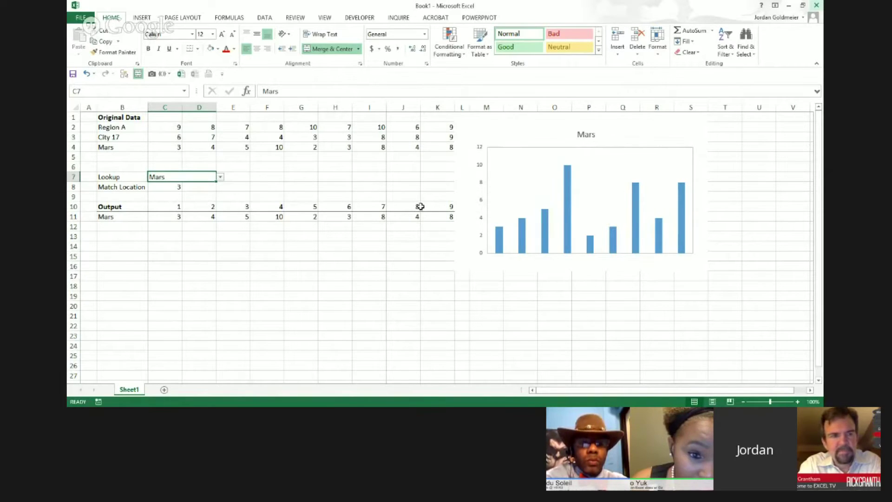
click(565, 203)
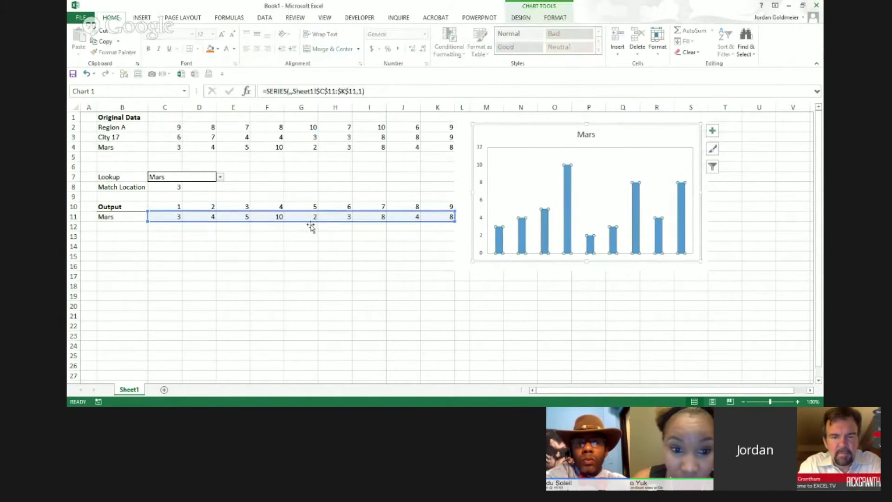
drag(303, 219, 302, 219)
click(135, 280)
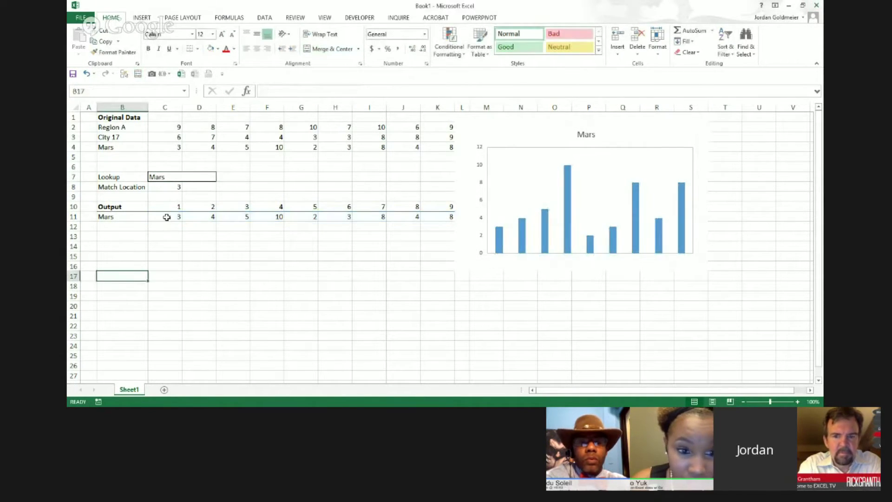
click(167, 219)
key(F2)
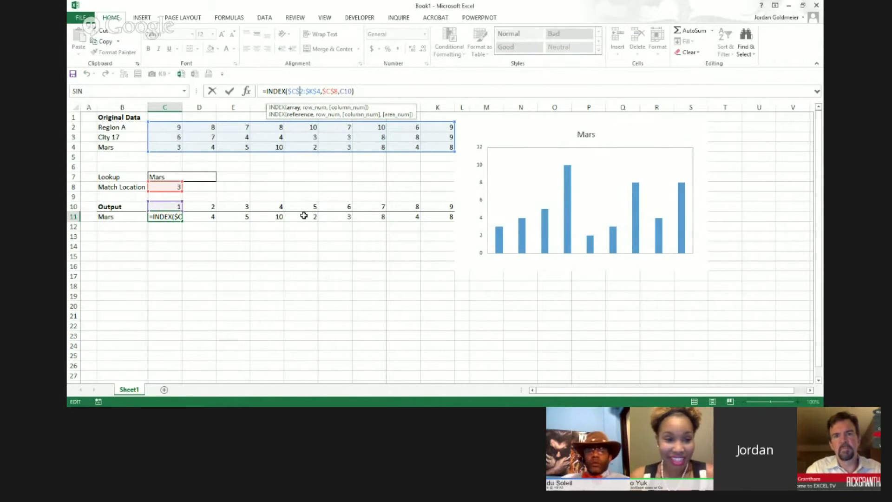
key(ctrl+Return)
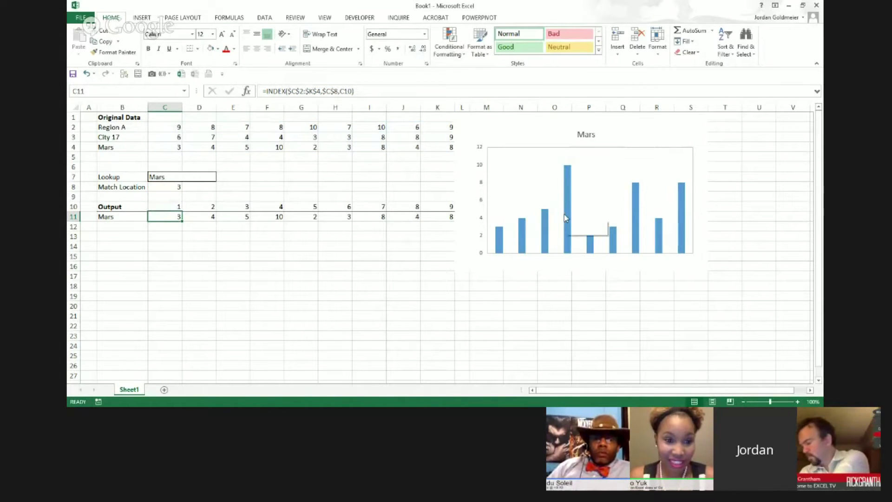
click(319, 227)
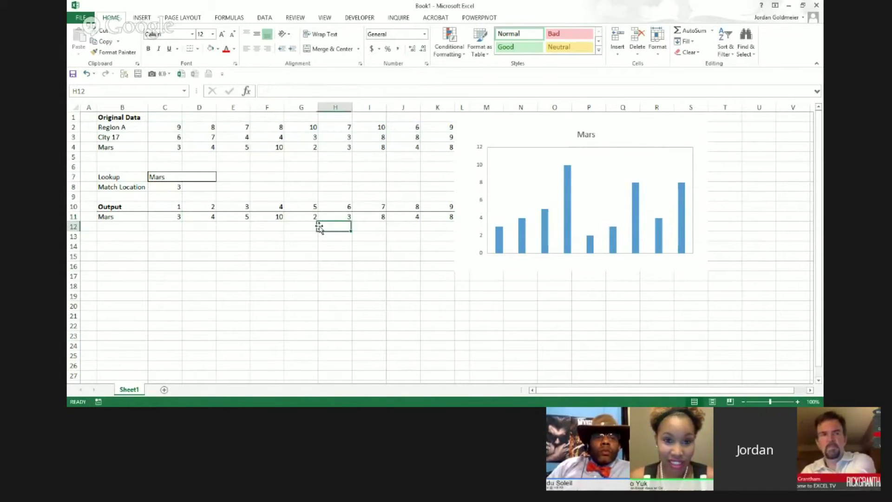
click(264, 218)
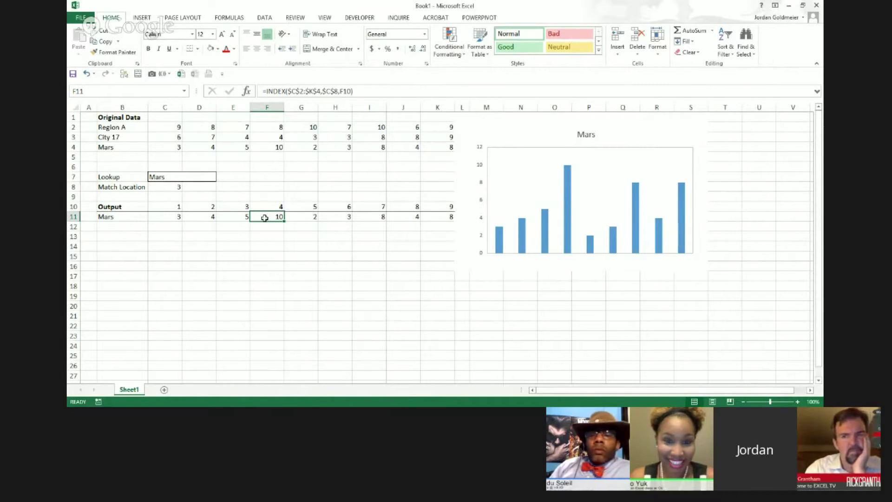
click(258, 139)
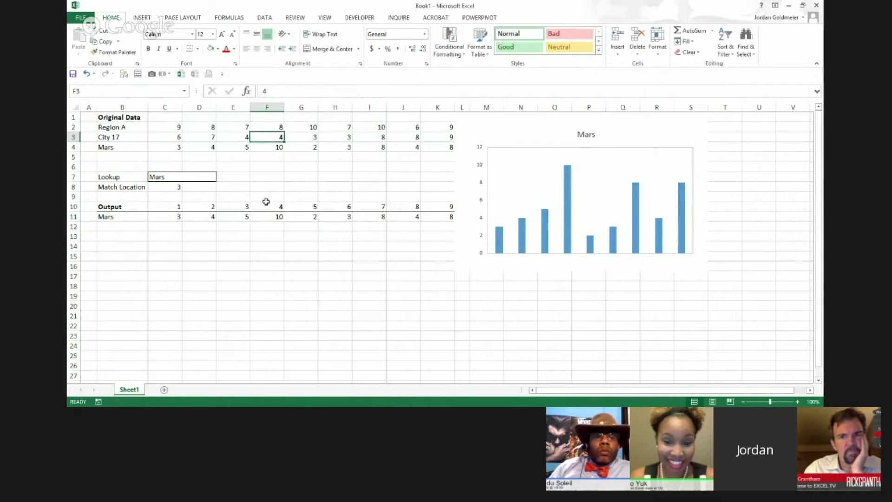
click(269, 223)
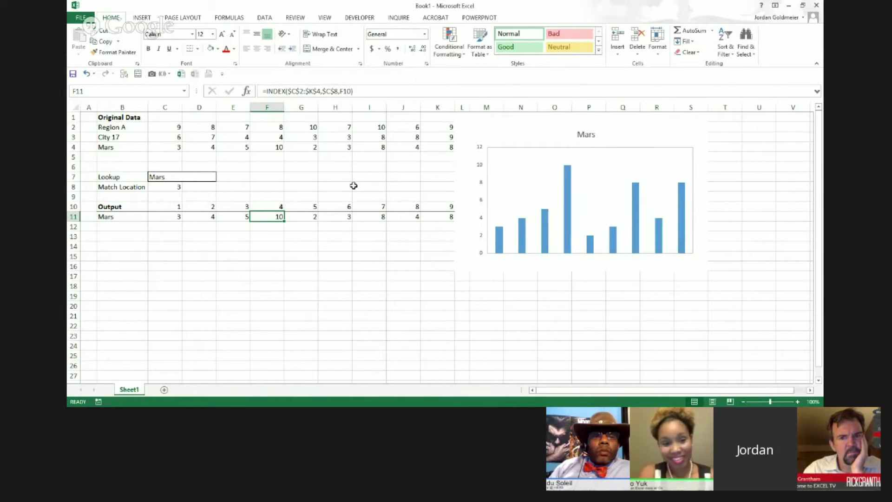
Collapse the ribbon and zoom the sheet in to 130%.
mouse_move(168, 217)
mouse_down()
mouse_move(185, 218)
mouse_move(179, 213)
mouse_up()
drag(123, 219, 445, 217)
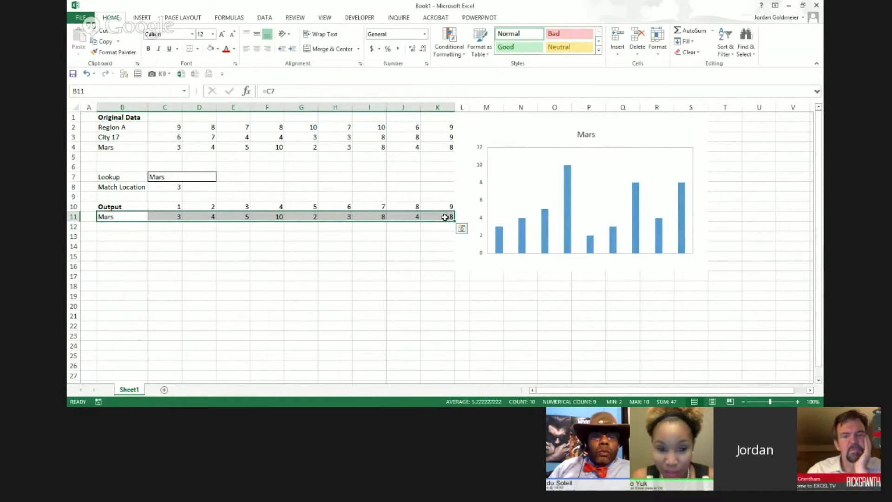
click(356, 305)
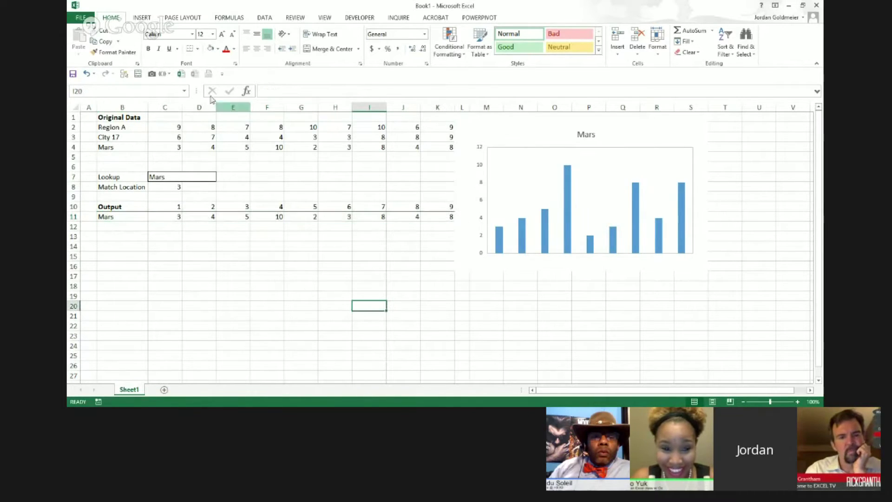
double_click(122, 19)
scroll(193, 184, up, 2)
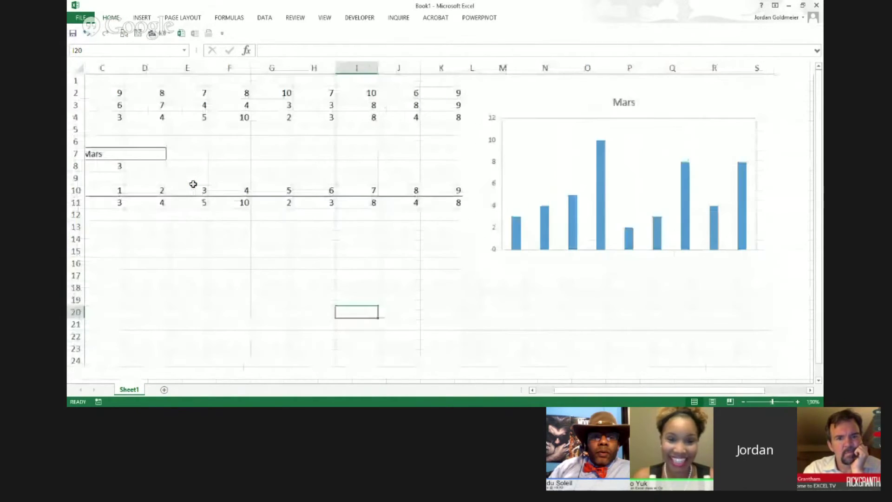
click(341, 267)
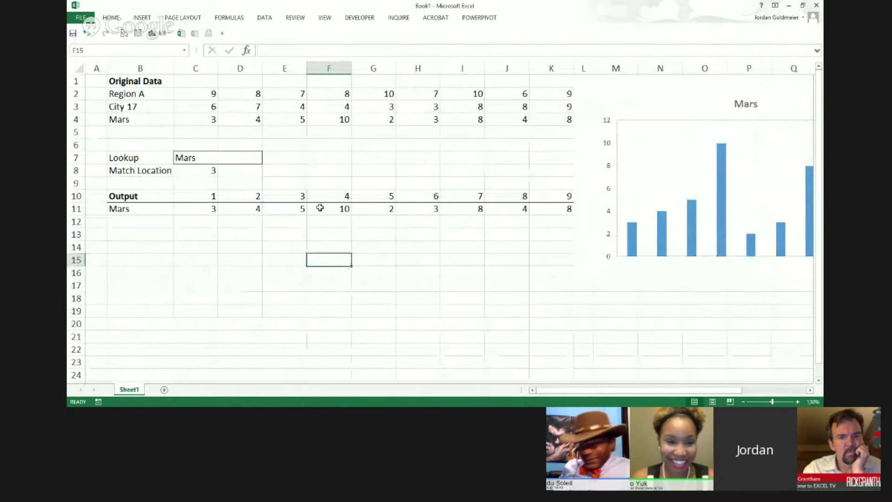
Select the output values in row 11, starting from C11.
click(243, 95)
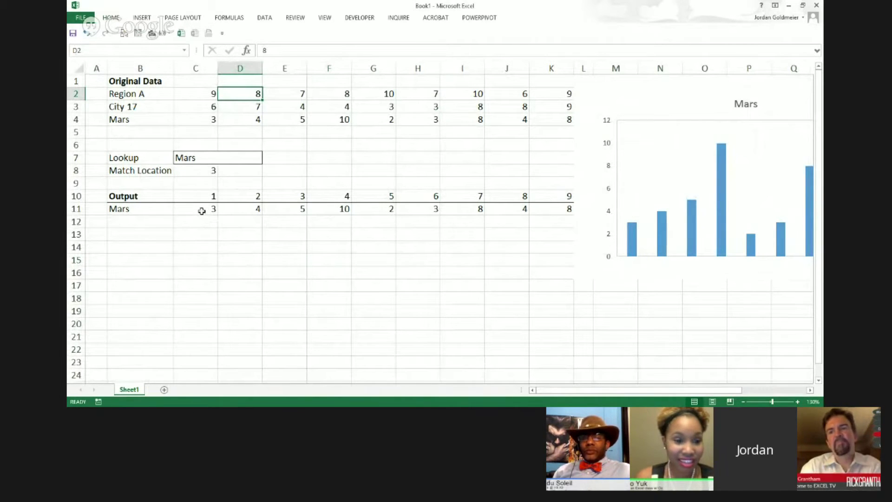
mouse_move(202, 211)
mouse_down()
mouse_move(239, 209)
mouse_move(205, 213)
mouse_up()
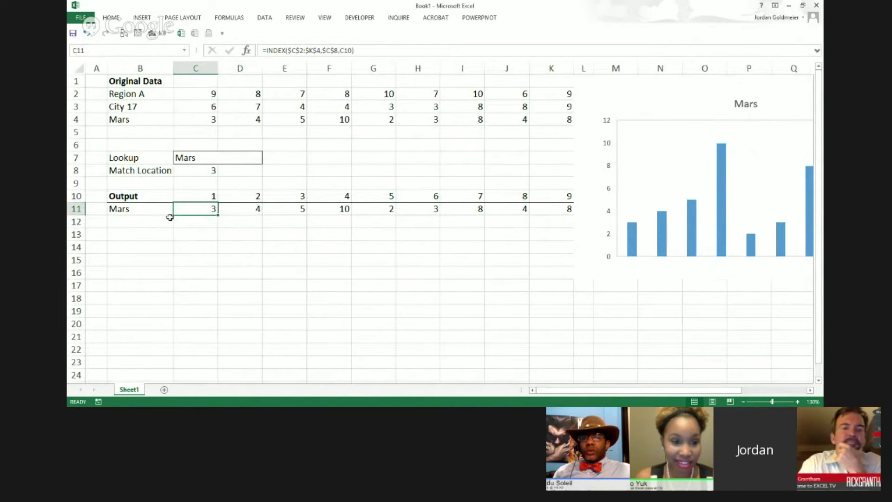
drag(177, 214, 549, 218)
Clear the output values, the B11 output label and the C8 MATCH formula.
key(Delete)
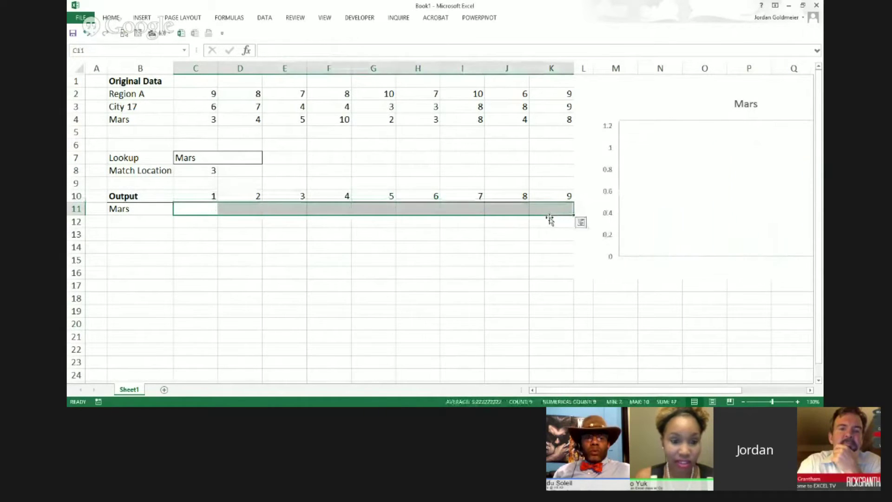
key(Left)
key(Delete)
key(Up)
key(Up)
key(Up)
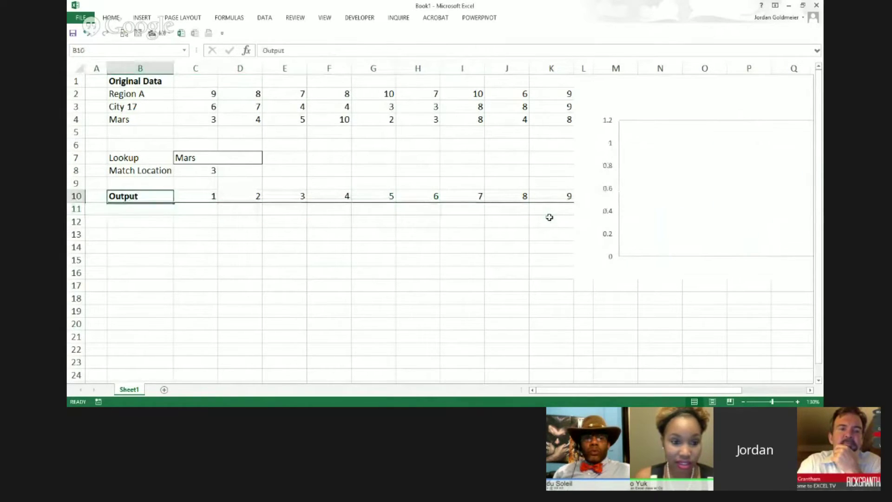
key(Right)
key(Delete)
Check the C7 Lookup list without changing it, leaving Mars selected.
key(Up)
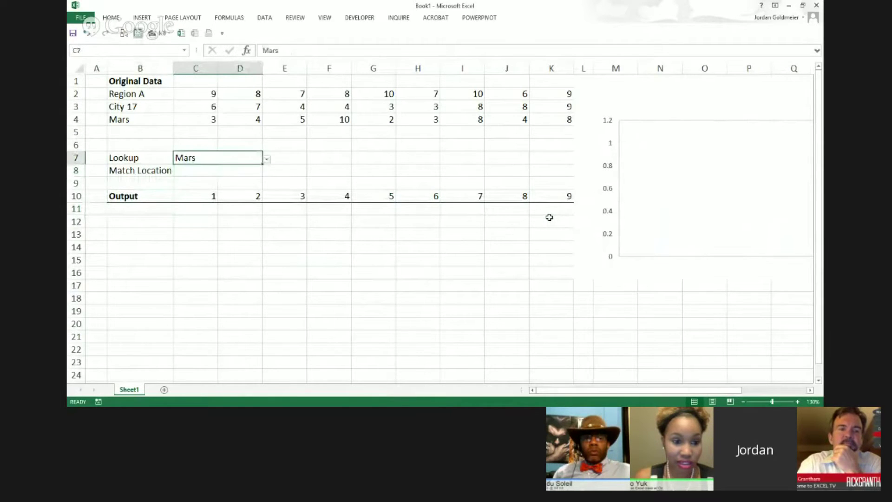
click(266, 159)
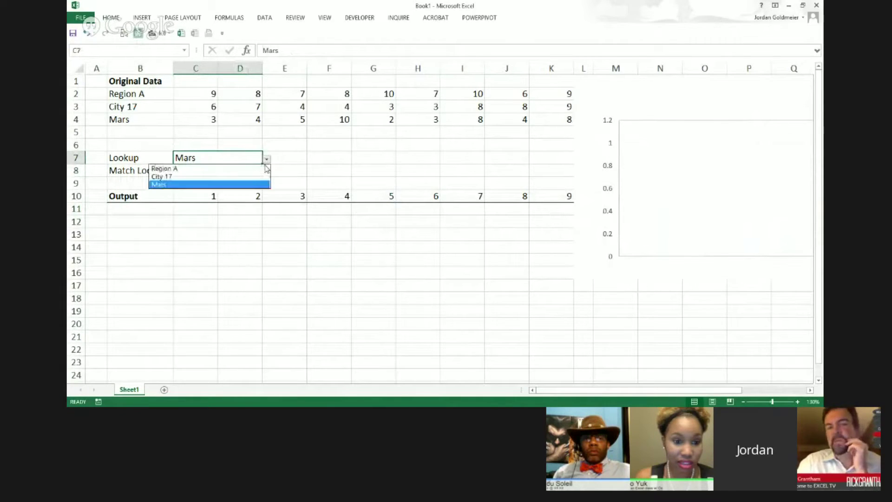
key(Escape)
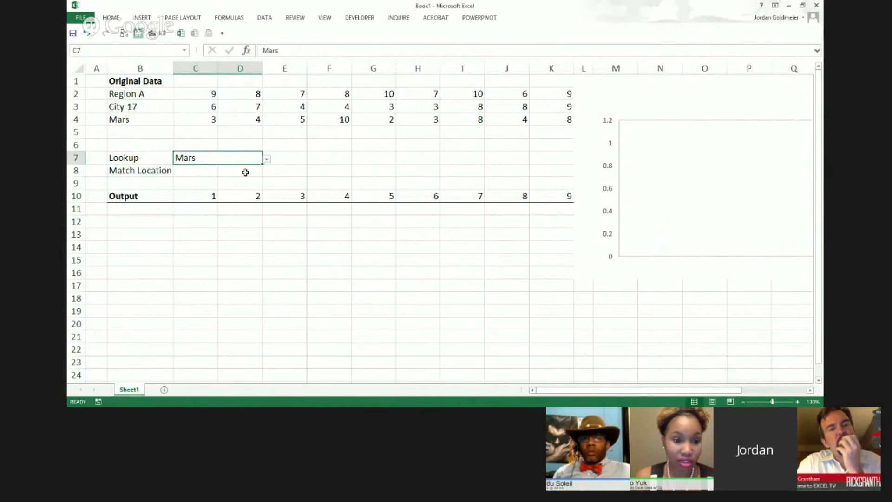
click(265, 17)
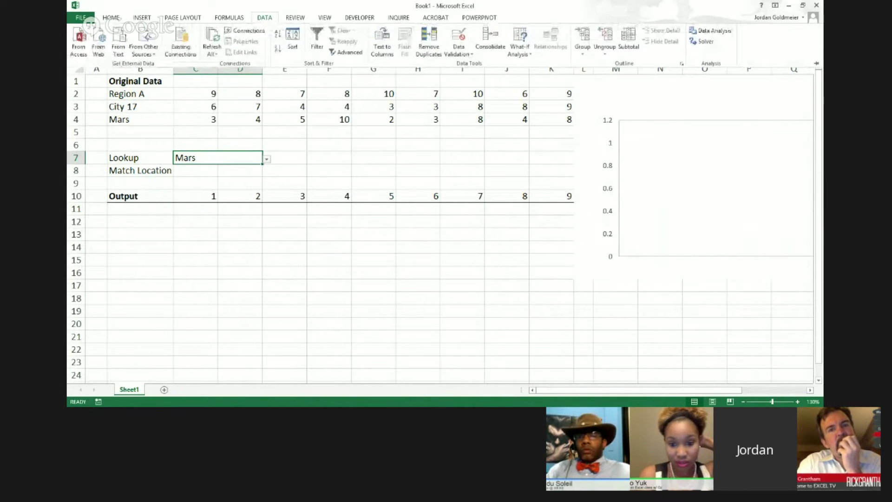
click(458, 50)
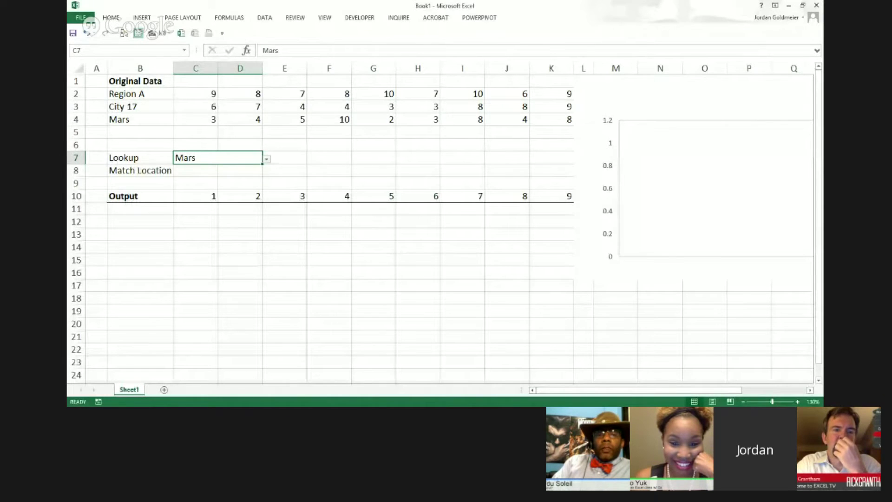
key(alt+a)
key(v)
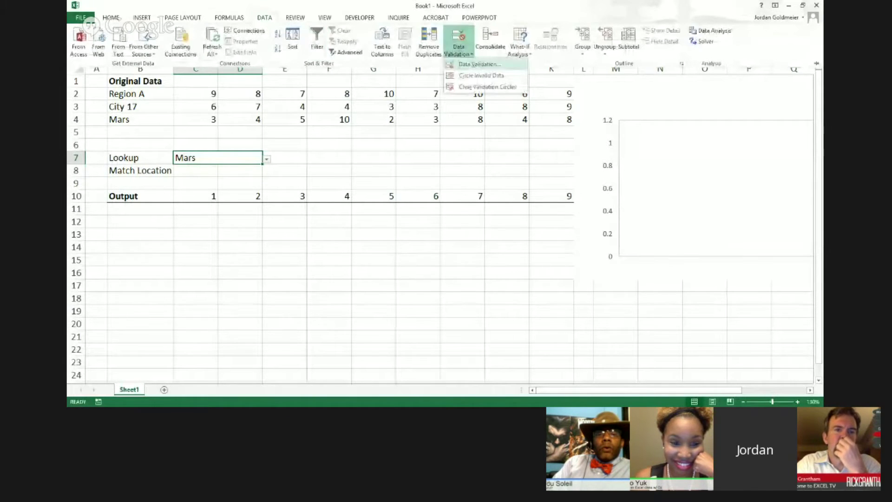
key(Escape)
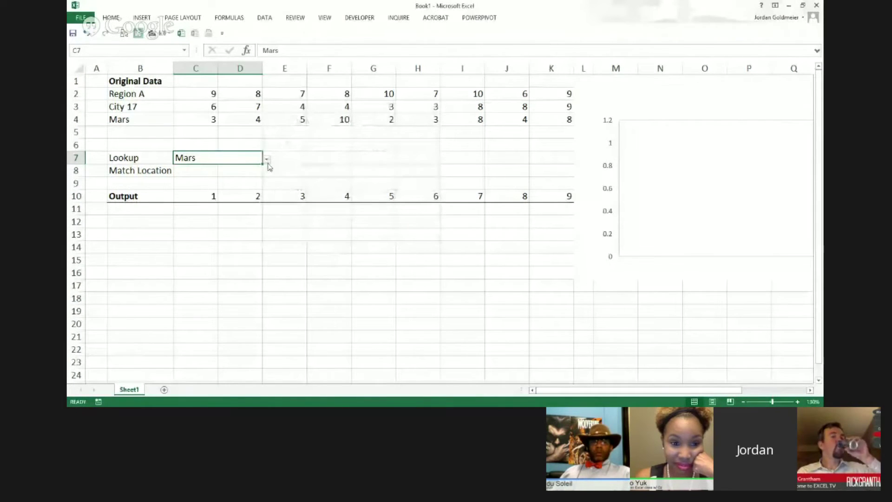
Set the C7 Lookup to Region A and locate the Match Location and output cells.
click(267, 158)
click(251, 168)
click(195, 177)
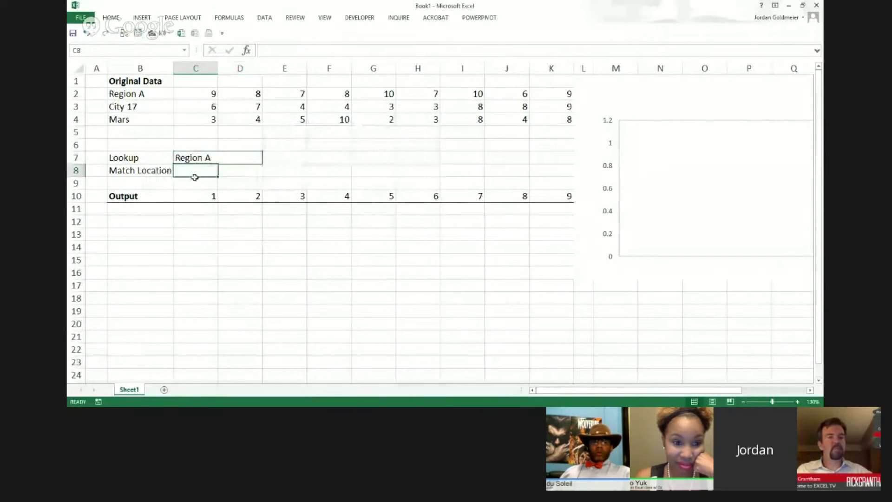
click(259, 155)
click(177, 173)
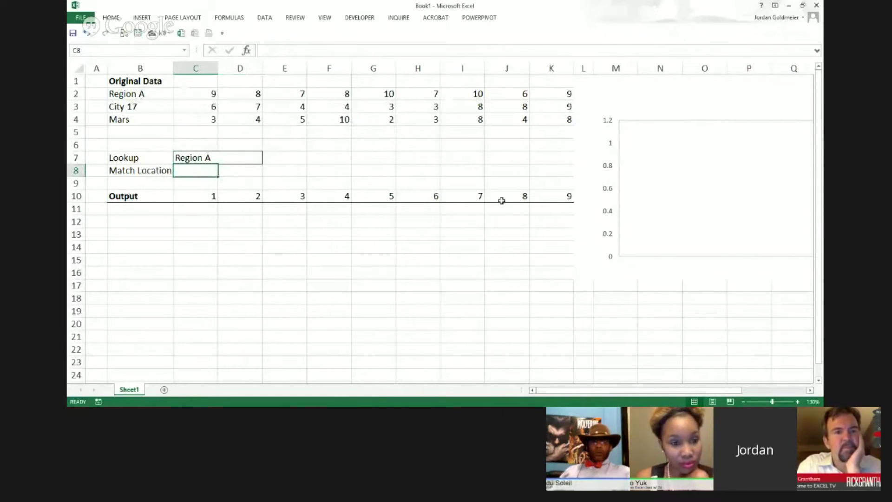
drag(174, 214, 551, 209)
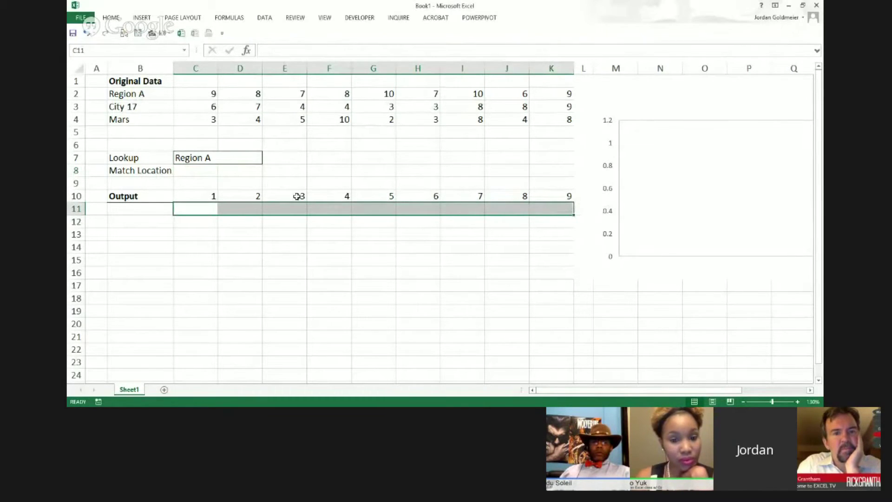
Enter =MATCH(C7,B2:B4,0) in Match Location cell C8.
click(202, 173)
text(=ma)
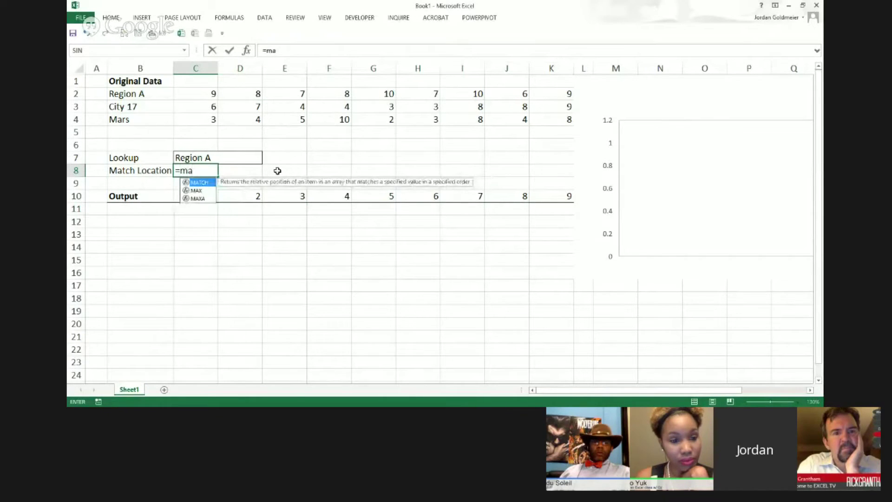
key(Tab)
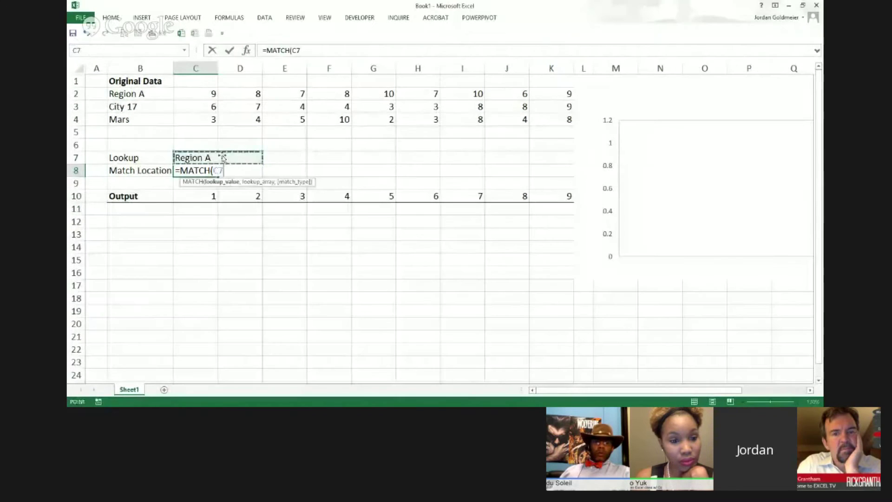
key(Up)
text(,)
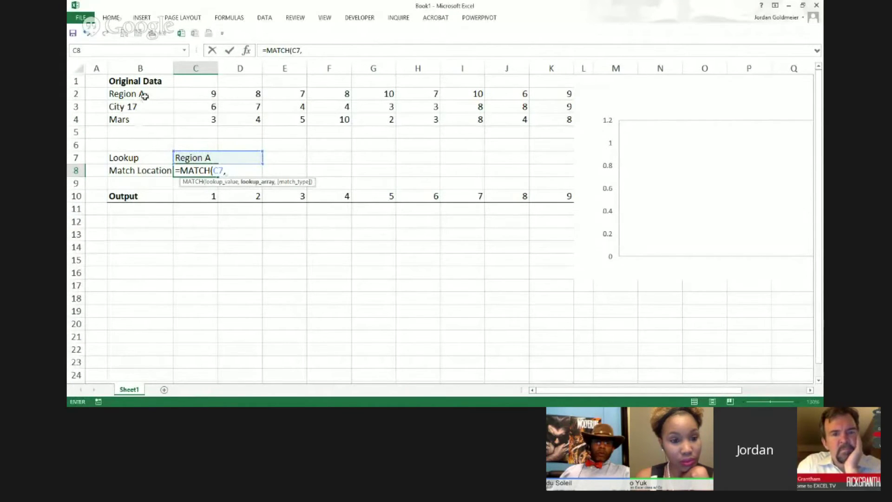
drag(144, 96, 144, 127)
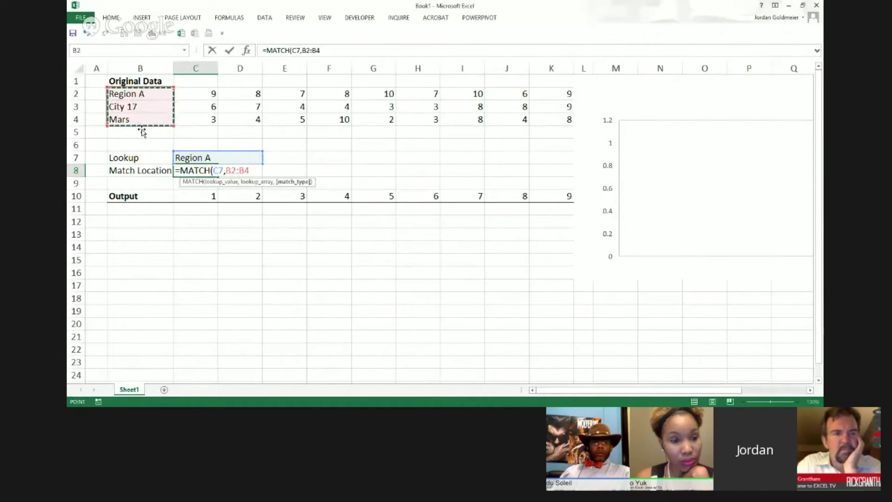
text(,0))
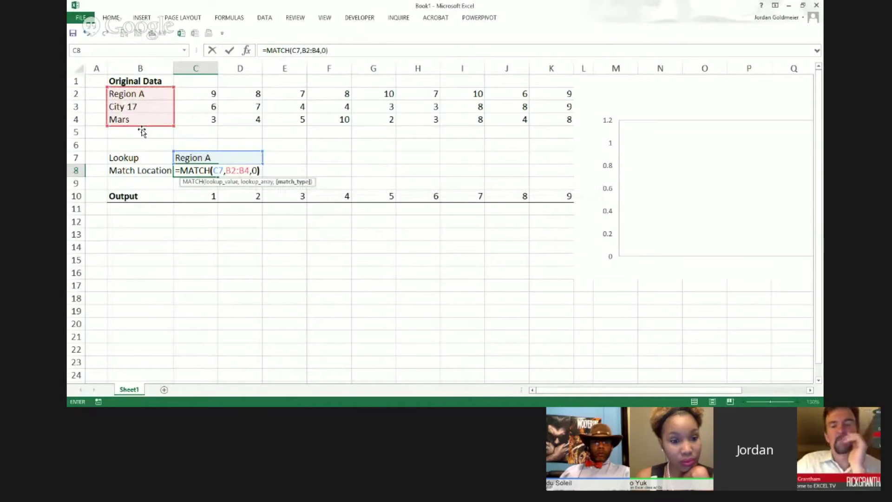
key(Return)
Test the match by switching C7 to City 17, Mars, then City 17 again.
click(246, 159)
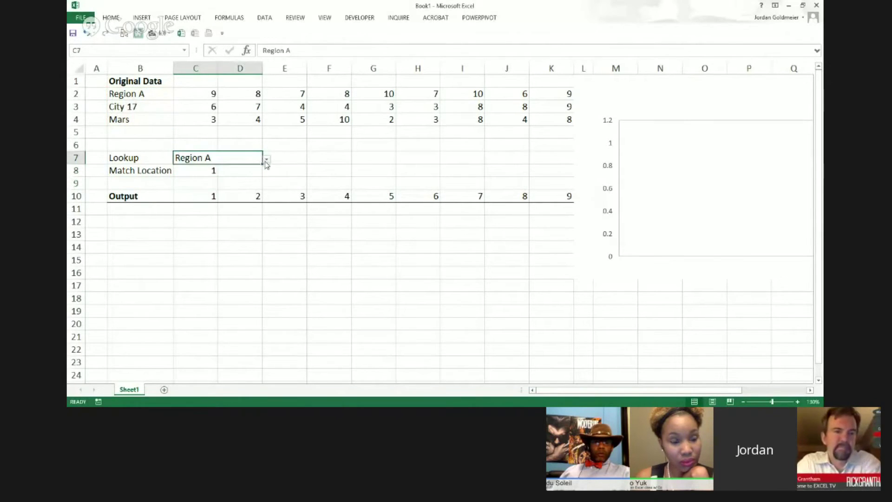
click(266, 160)
click(186, 177)
click(266, 159)
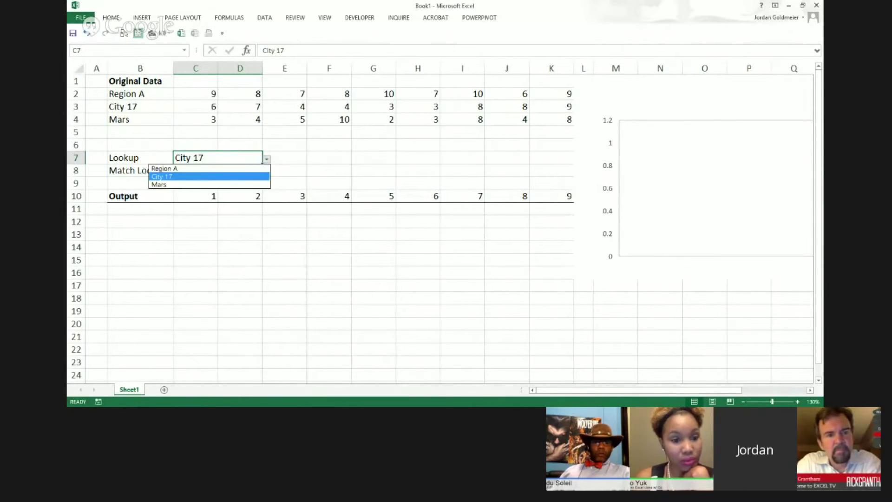
click(158, 185)
click(265, 159)
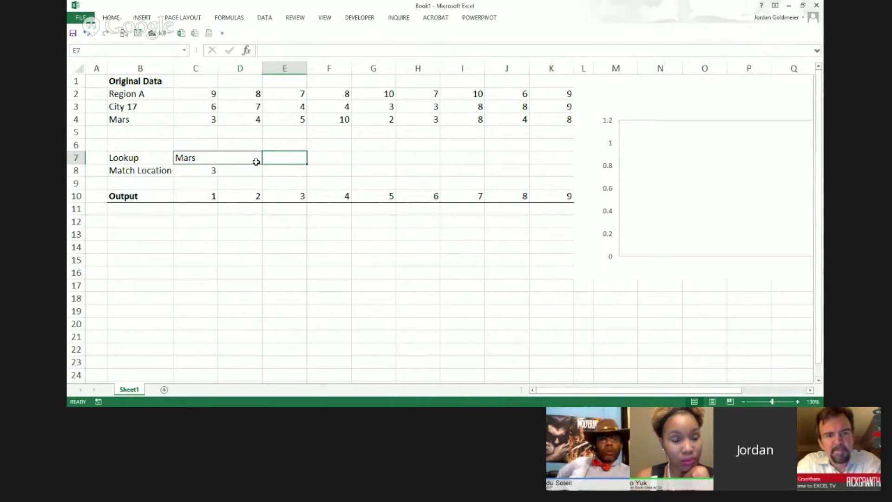
click(256, 162)
click(266, 159)
click(186, 177)
click(125, 215)
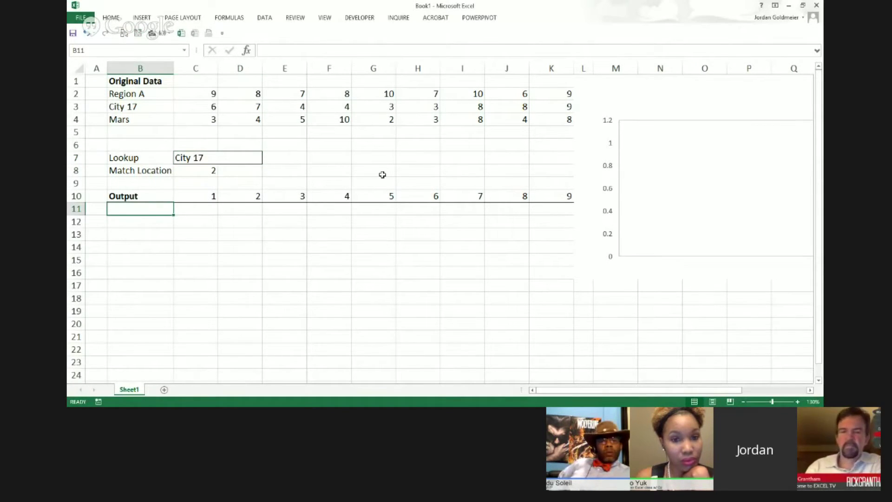
Enter =C7 in B11 so the output label reads City 17.
text(=)
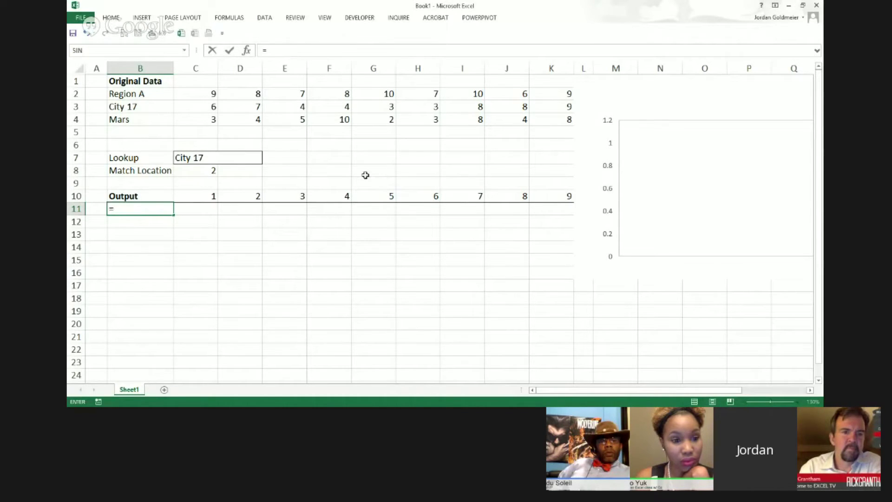
click(224, 157)
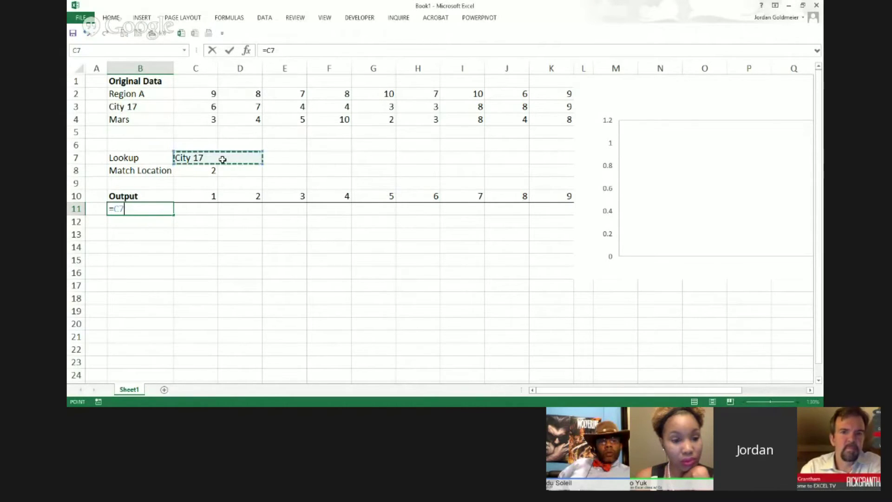
key(Return)
key(Up)
key(Right)
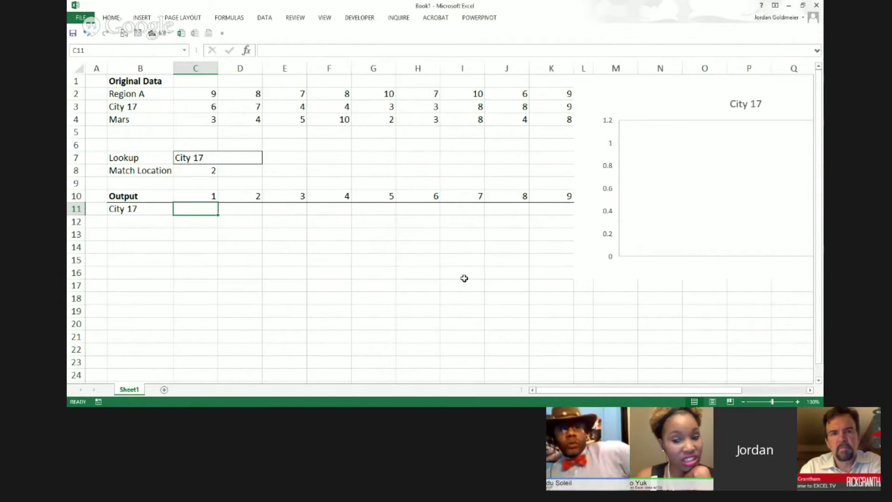
Check City 17's first value in C3 and begin an =INDEX( formula in C11.
click(199, 110)
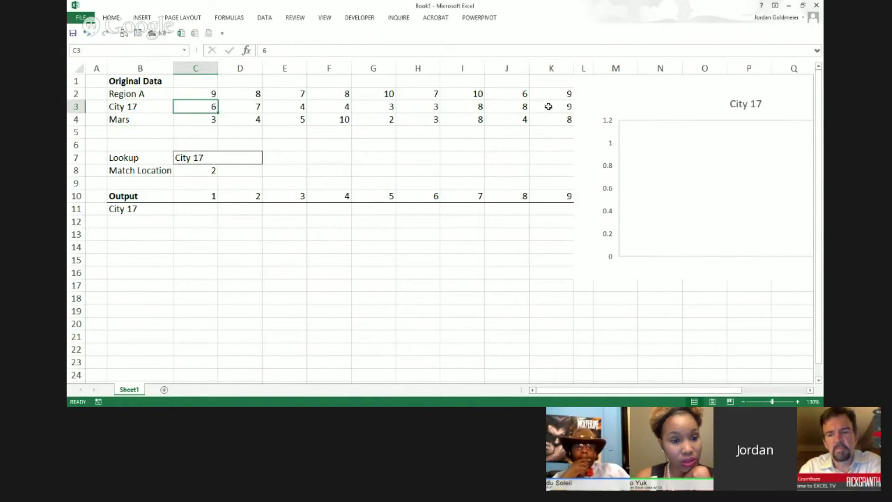
click(205, 213)
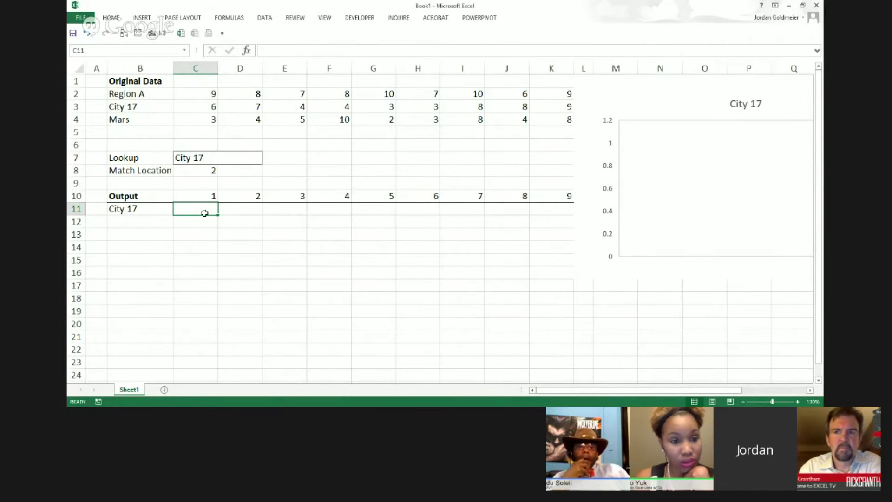
text(=index()
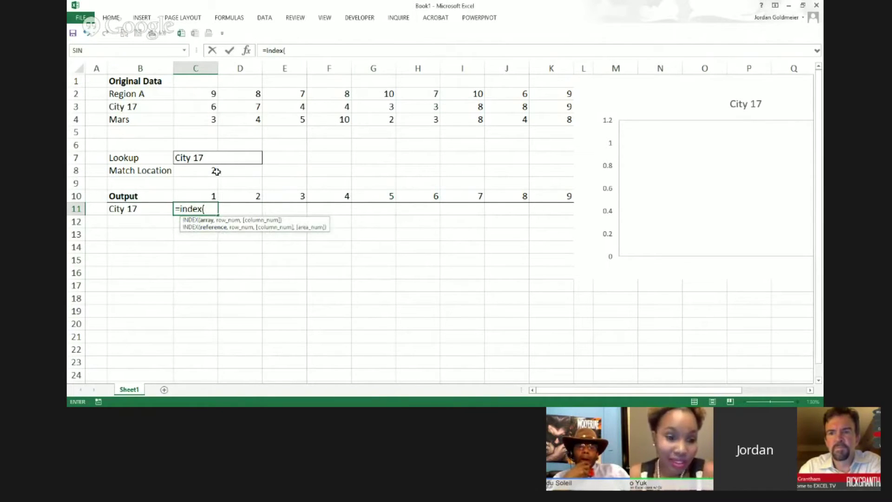
Complete C11 as =INDEX($C$2:$K$4,$C$8,C10), returning 6.
drag(198, 99, 542, 122)
key(F4)
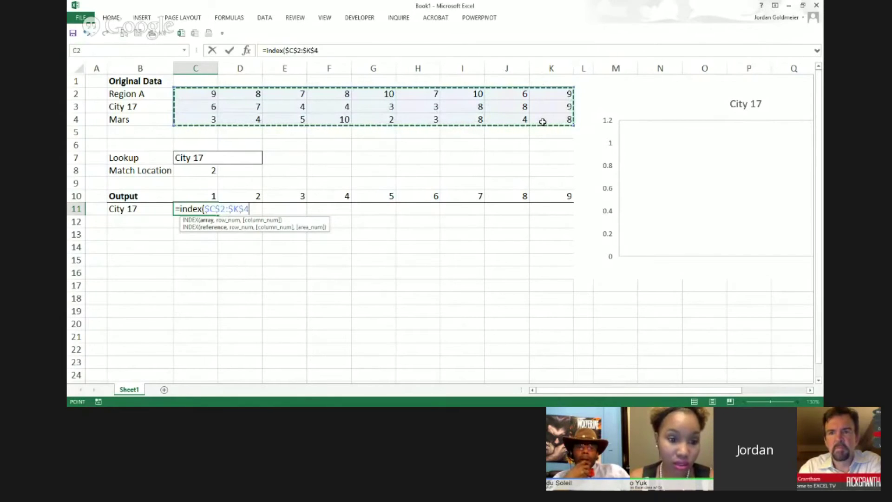
text(,)
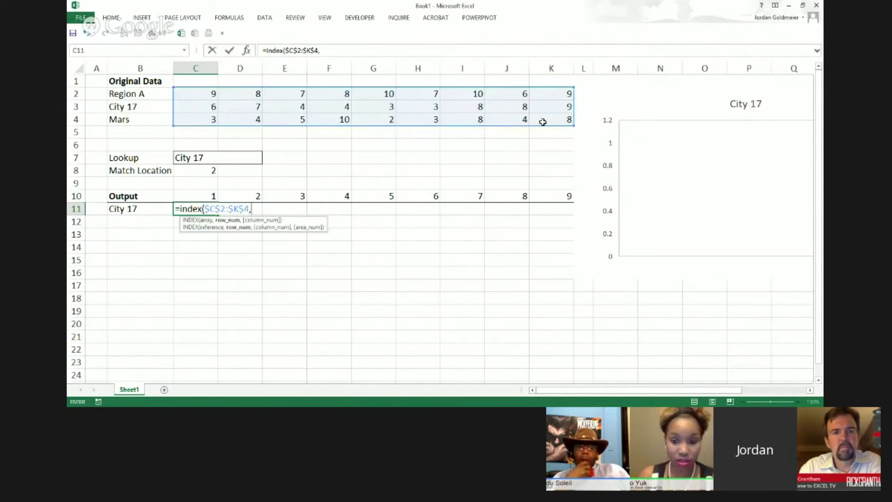
click(210, 173)
text(,)
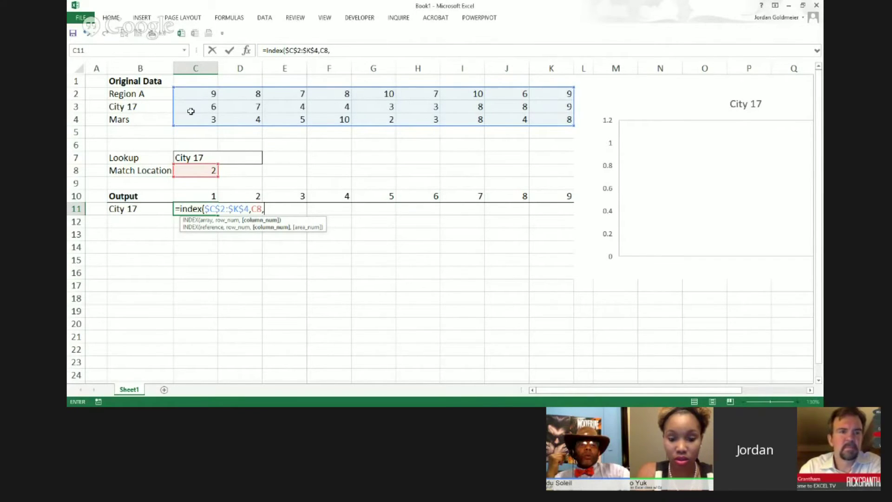
click(202, 200)
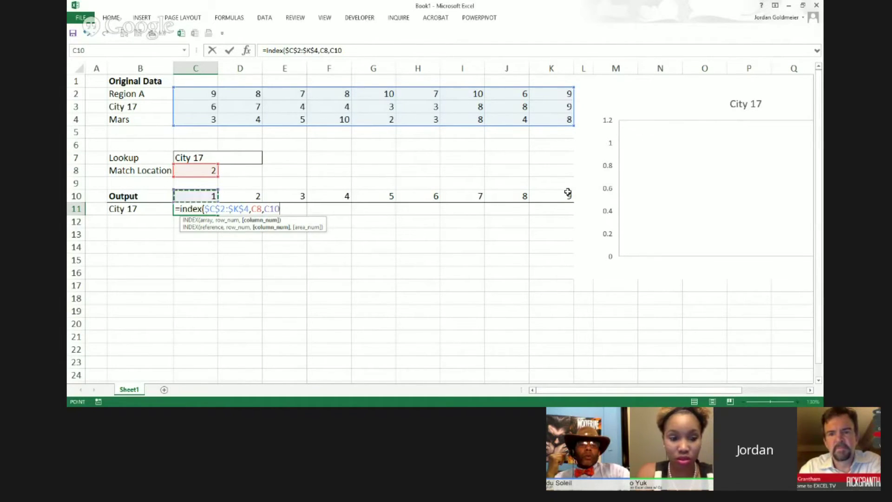
click(325, 50)
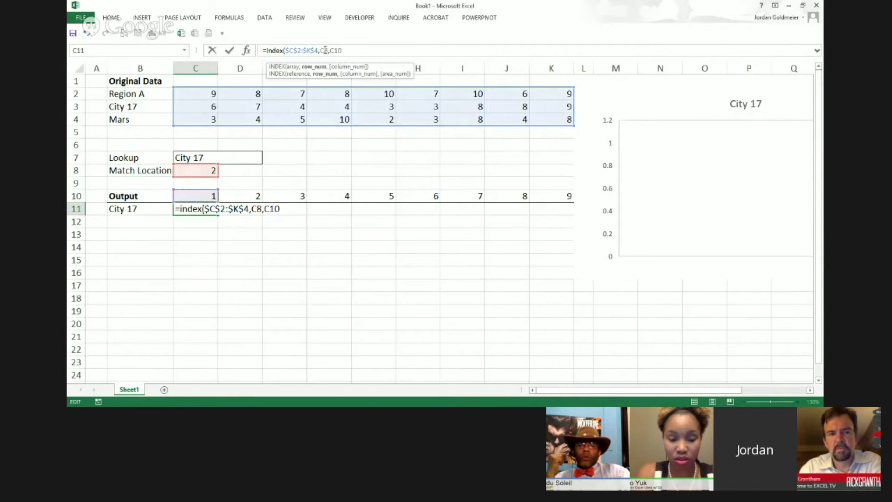
key(F4)
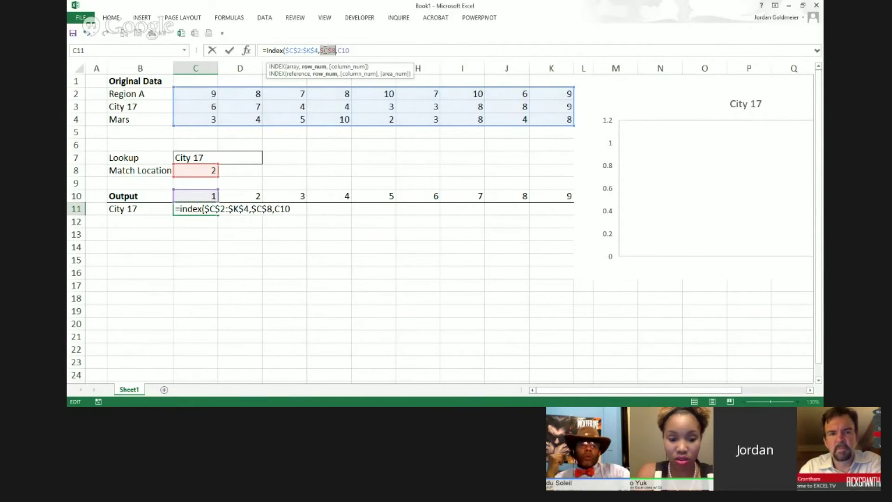
click(378, 53)
text())
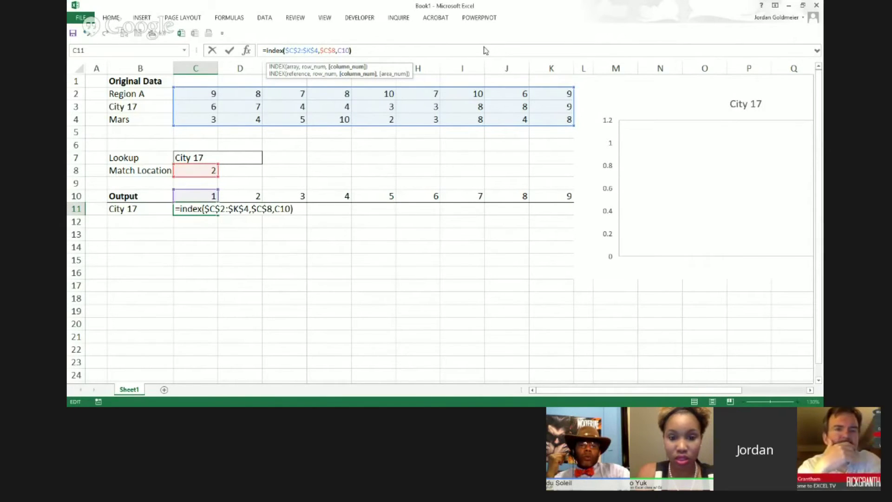
key(Return)
key(Up)
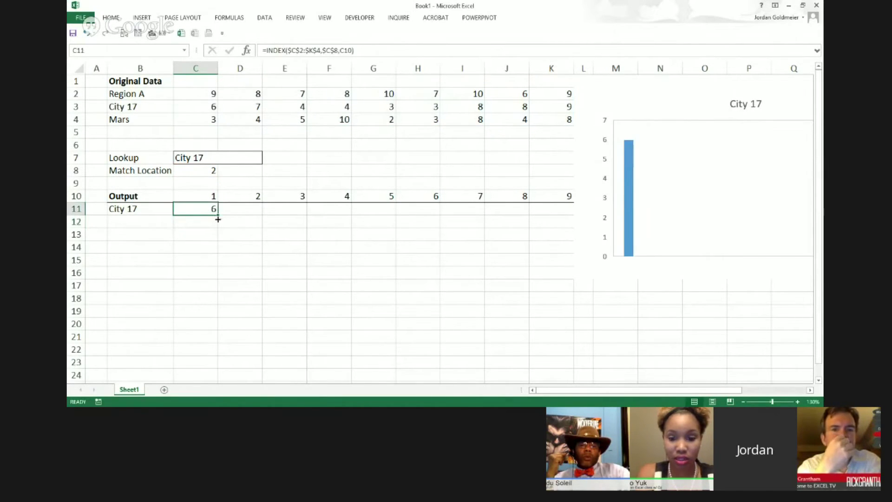
Fill the C11 INDEX formula across to K11 and compare it with the City 17 row.
drag(218, 219, 557, 212)
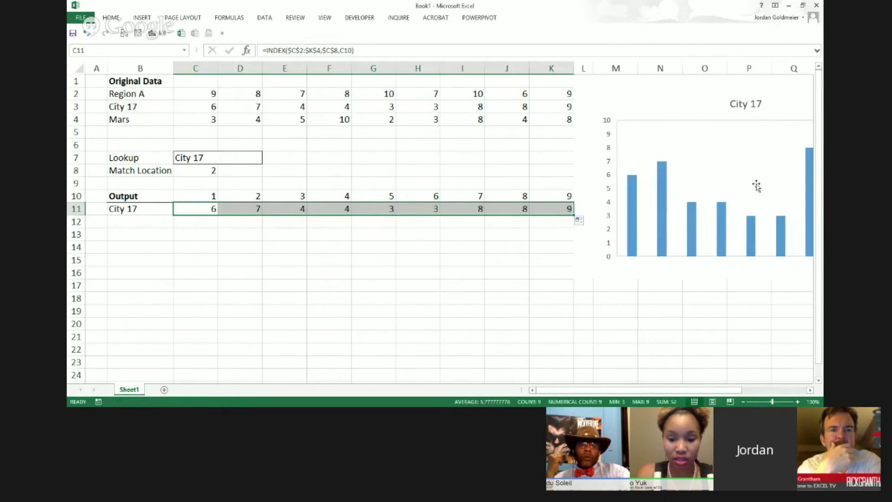
click(191, 250)
click(206, 213)
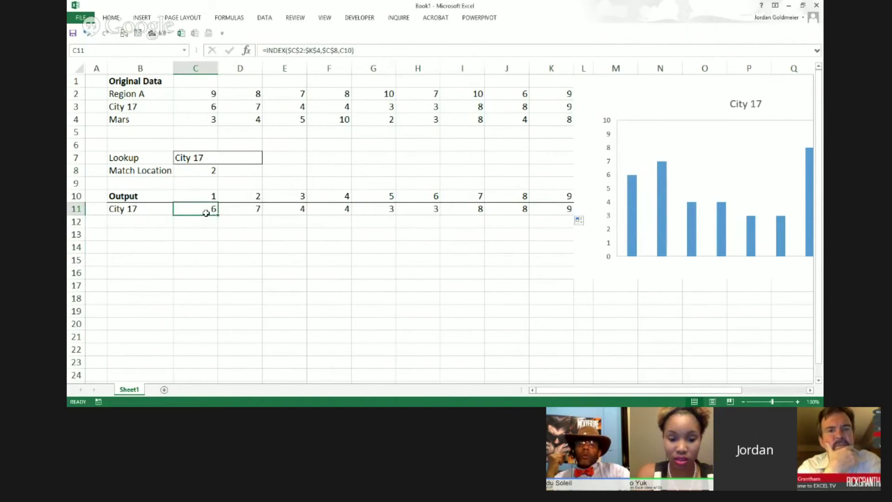
click(210, 110)
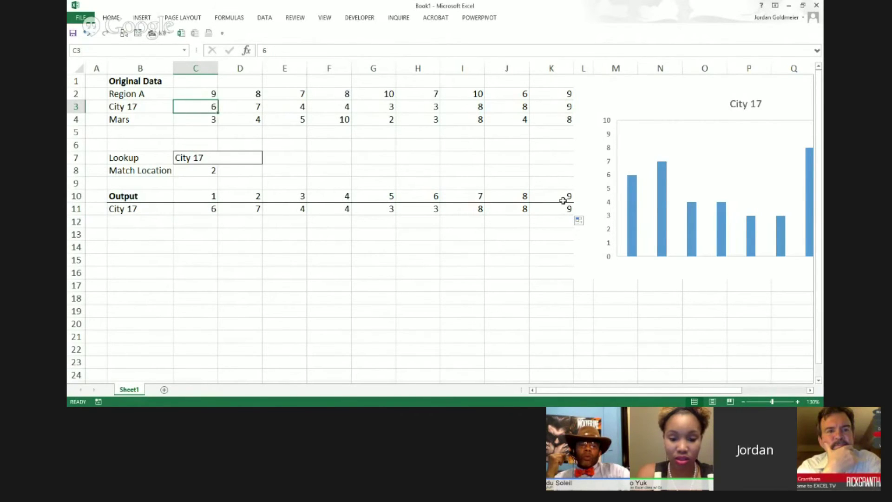
drag(559, 213, 188, 215)
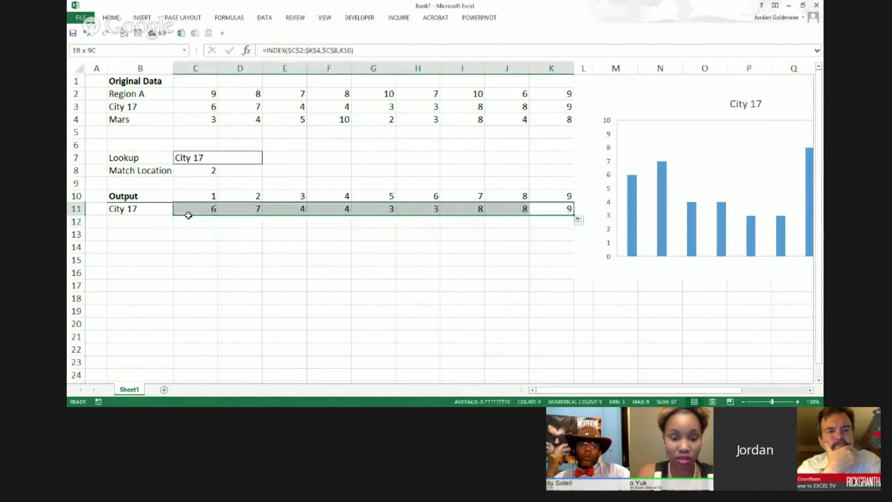
click(201, 111)
drag(201, 111, 547, 110)
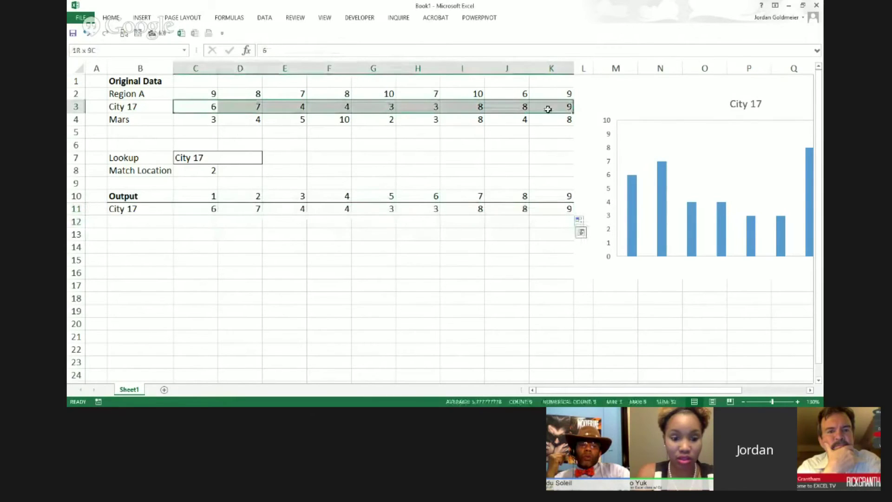
Switch the C7 Lookup to Mars, then Region A, and select the output row.
click(241, 159)
click(267, 160)
key(Down)
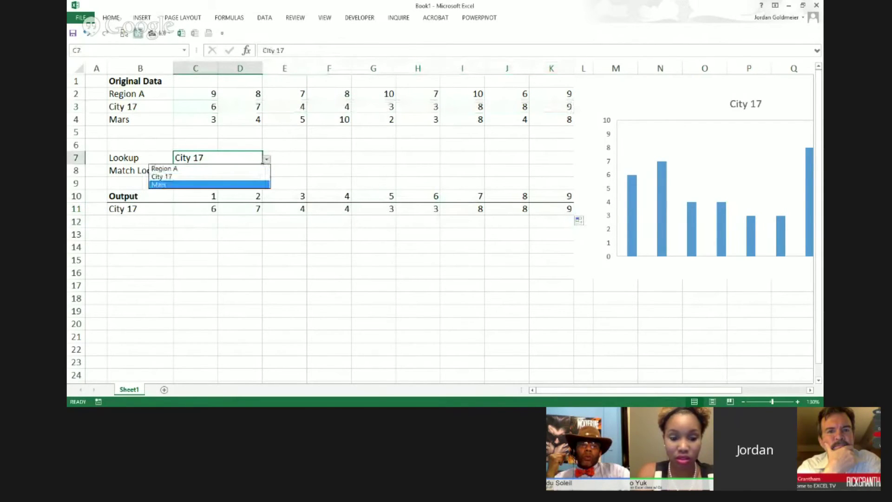
key(Return)
click(267, 160)
click(200, 166)
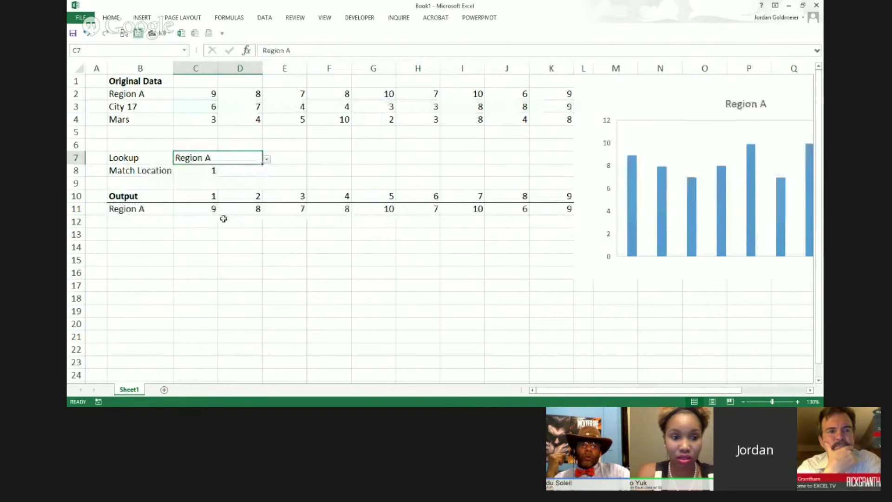
click(211, 210)
drag(227, 218, 575, 212)
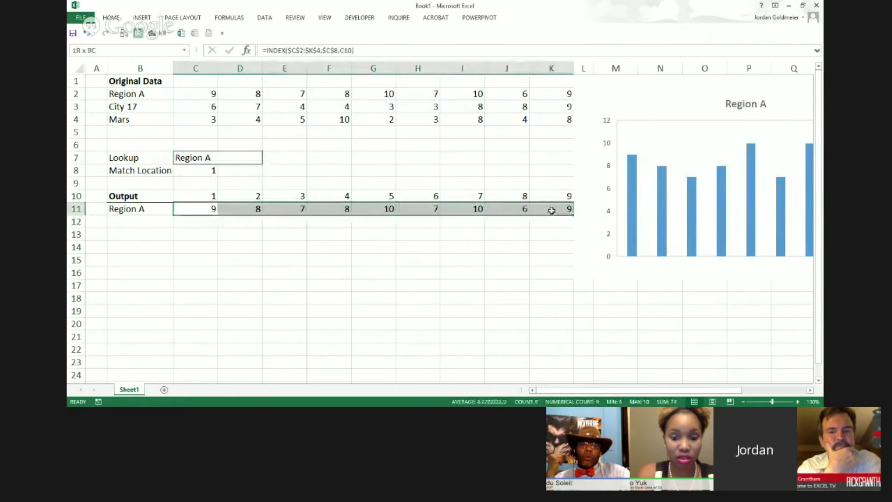
Replace the chart's bar series with C11:K11 through Select Data.
drag(680, 392, 744, 392)
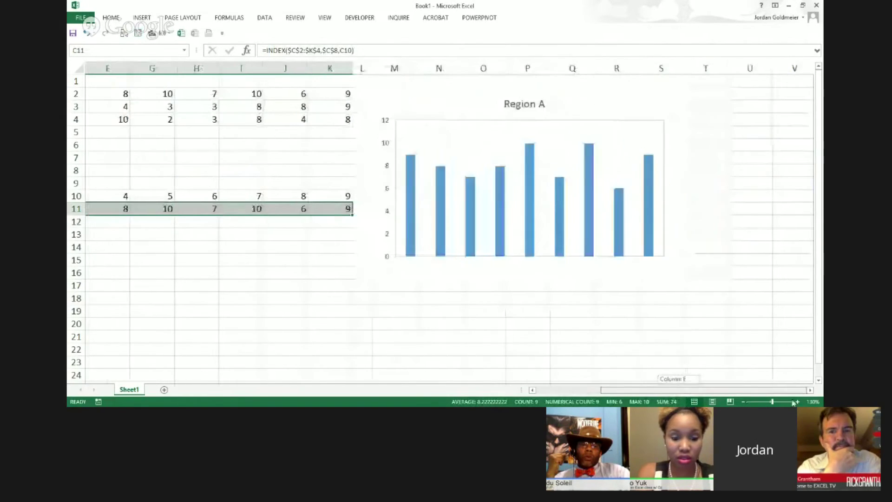
click(501, 200)
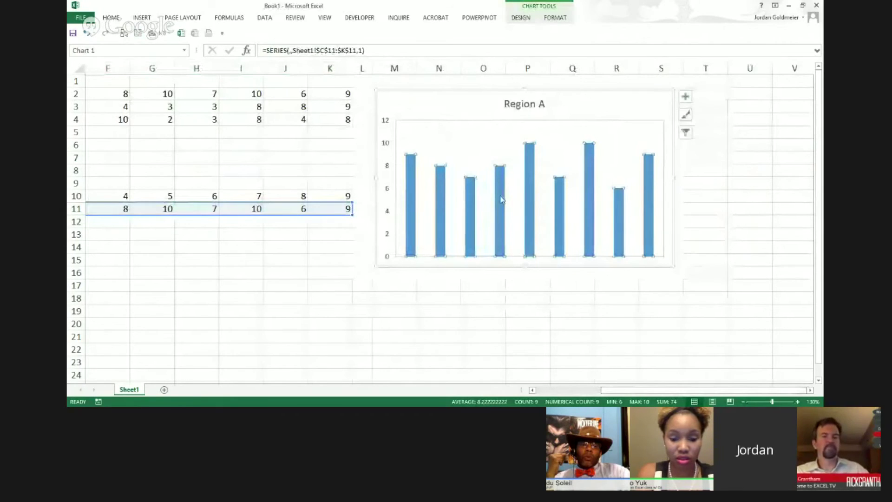
key(Delete)
right_click(501, 195)
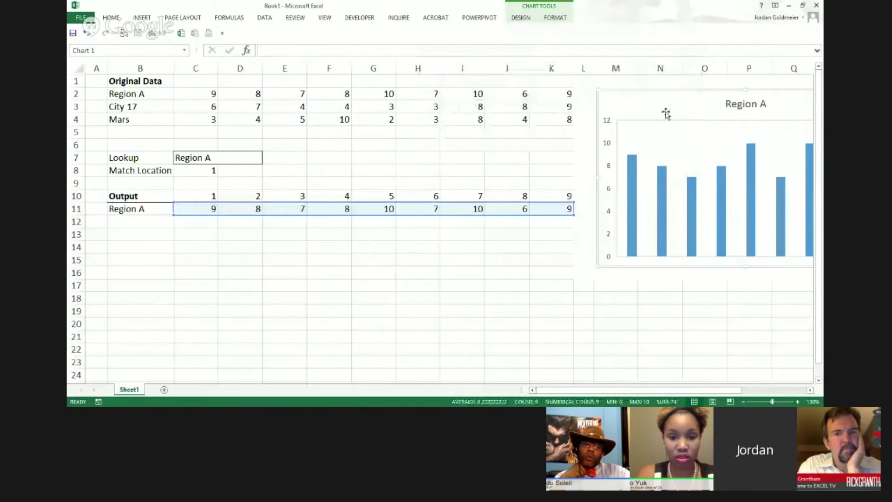
scroll(665, 113, right, 3)
click(522, 113)
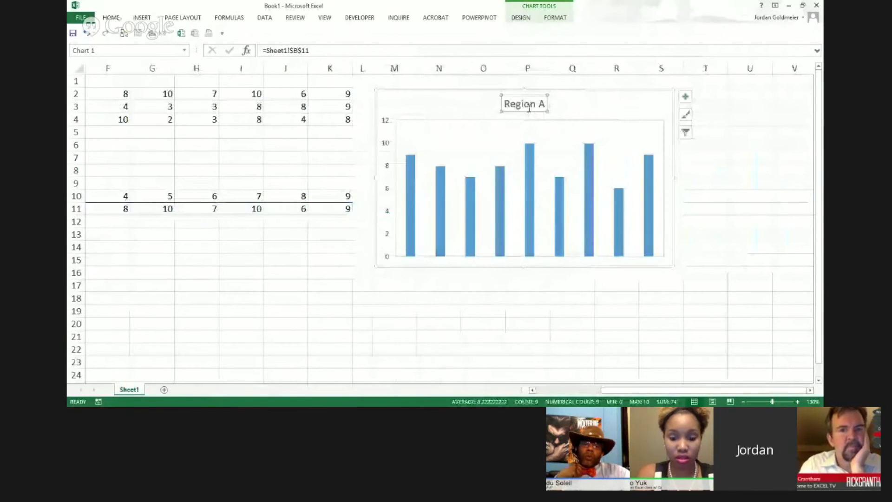
Try clearing the chart title formula, cancel the edit, and check B11's label formula.
click(284, 50)
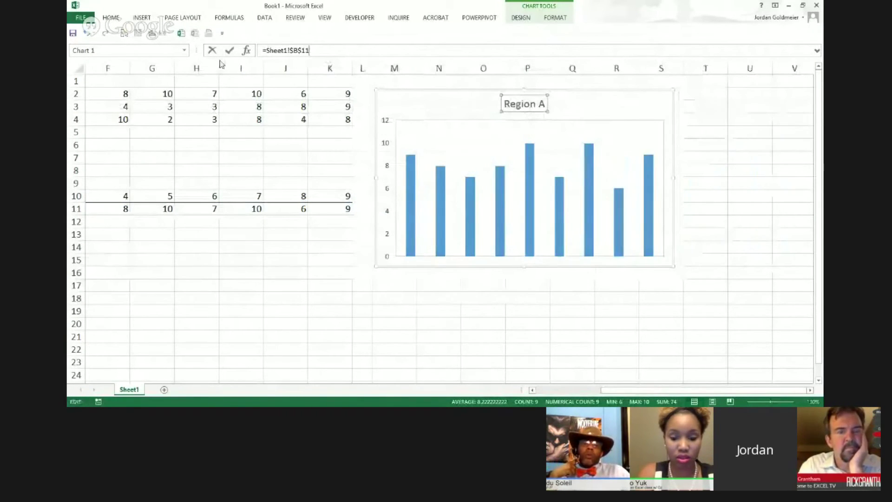
drag(310, 51, 221, 61)
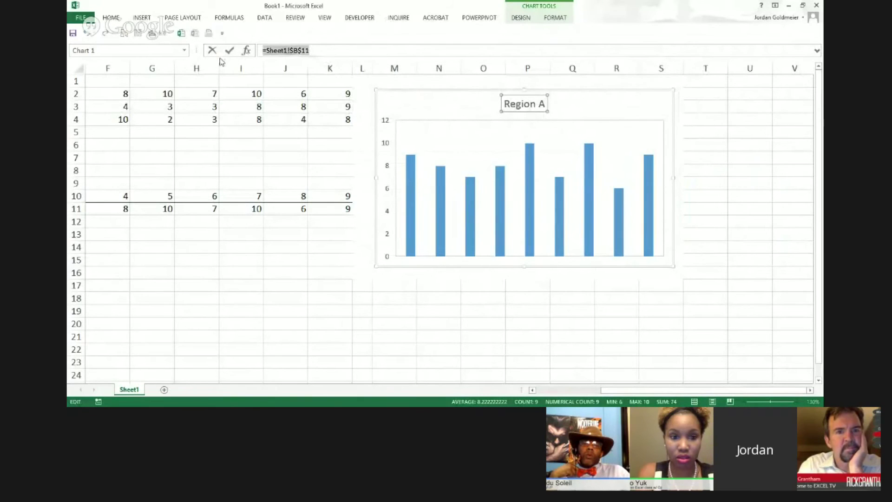
key(Delete)
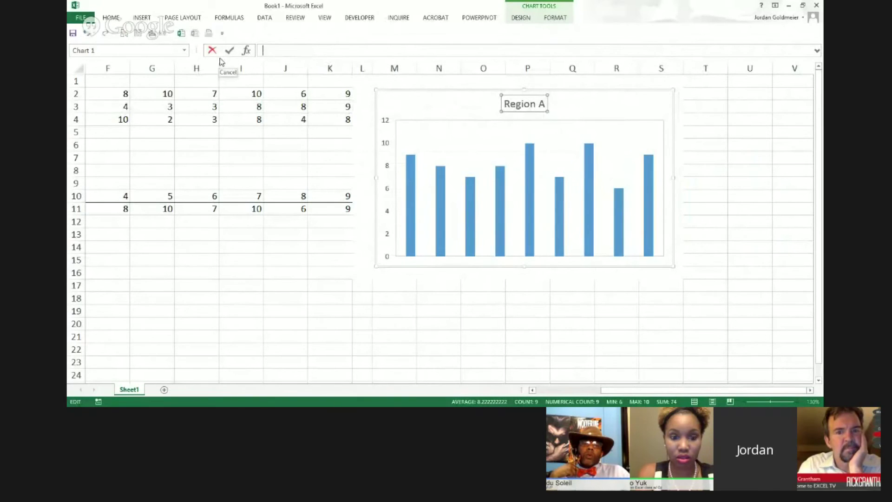
click(280, 153)
key(Escape)
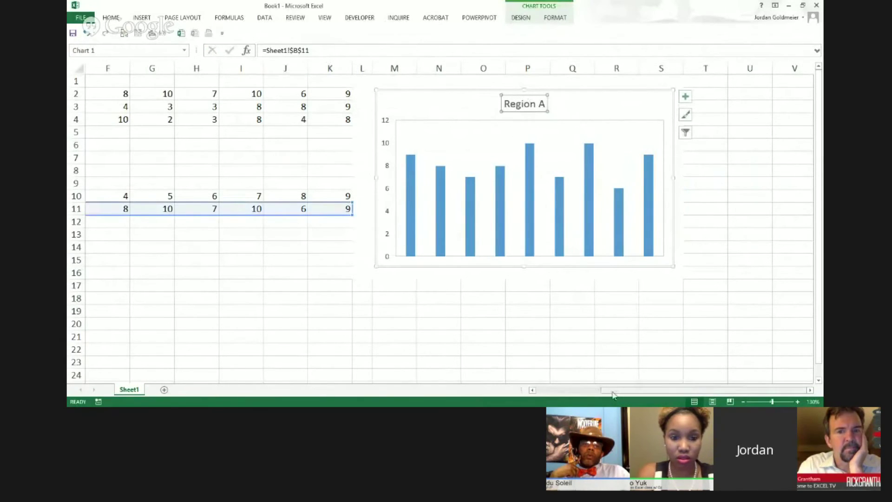
drag(605, 393, 540, 394)
click(170, 212)
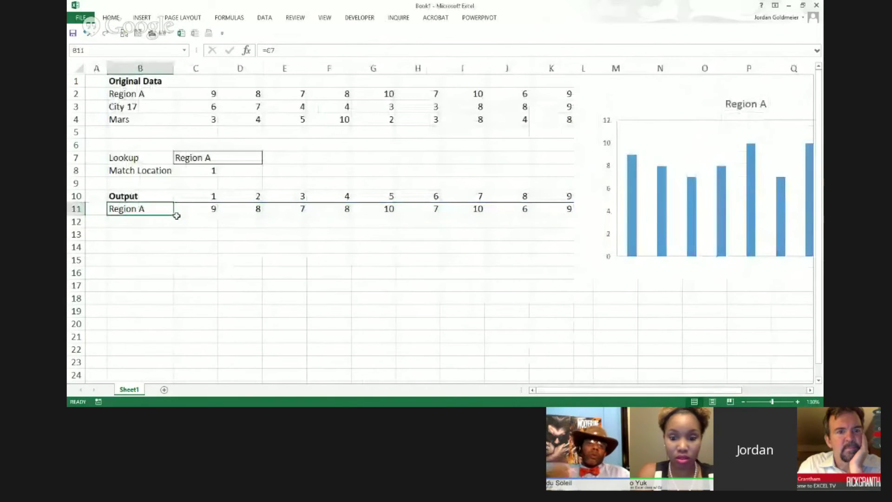
With Lookup on City 17, link the chart title to =B11.
click(237, 158)
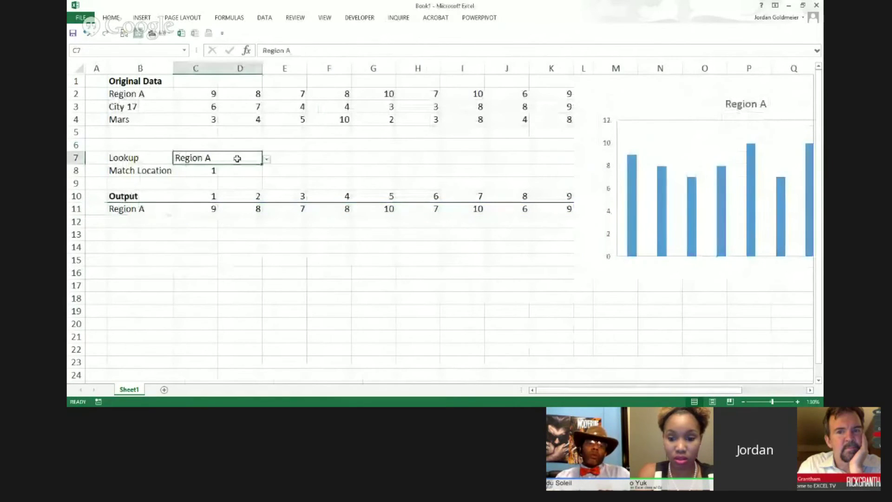
click(267, 159)
click(262, 184)
click(729, 105)
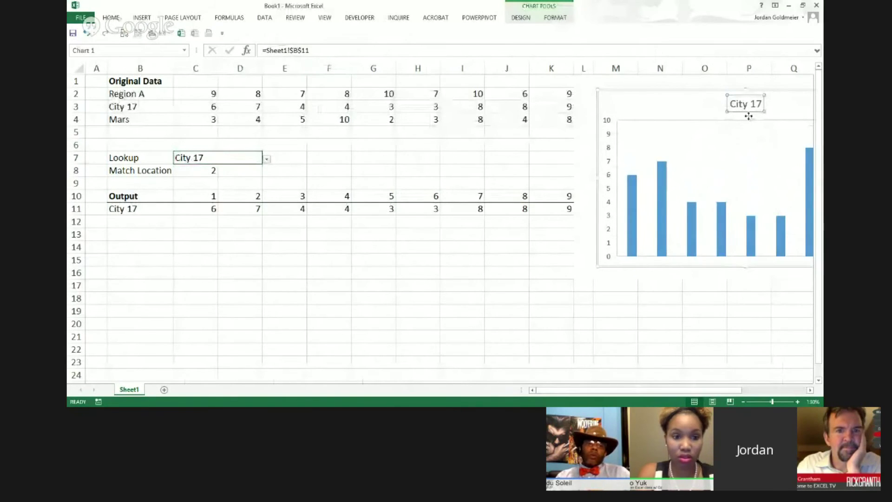
drag(316, 50, 191, 48)
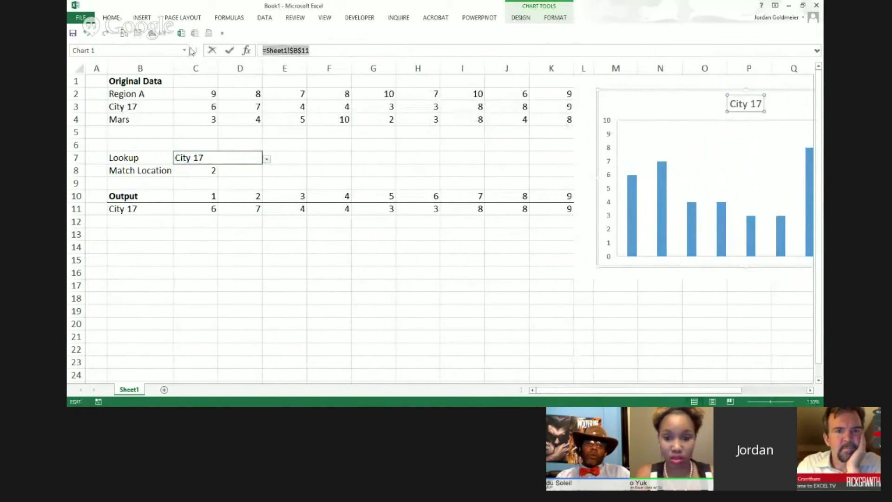
text(=)
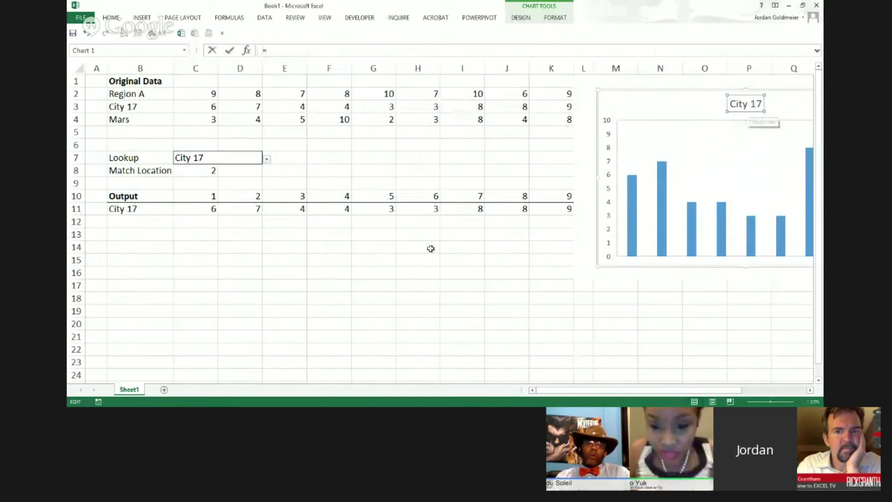
click(146, 210)
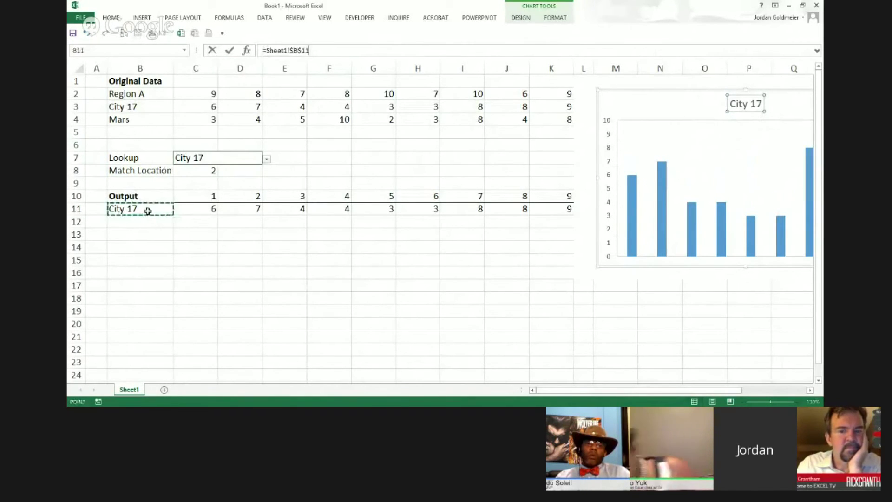
key(Return)
Test the linked title by switching C7 to Mars, City 17, then Region A.
click(267, 159)
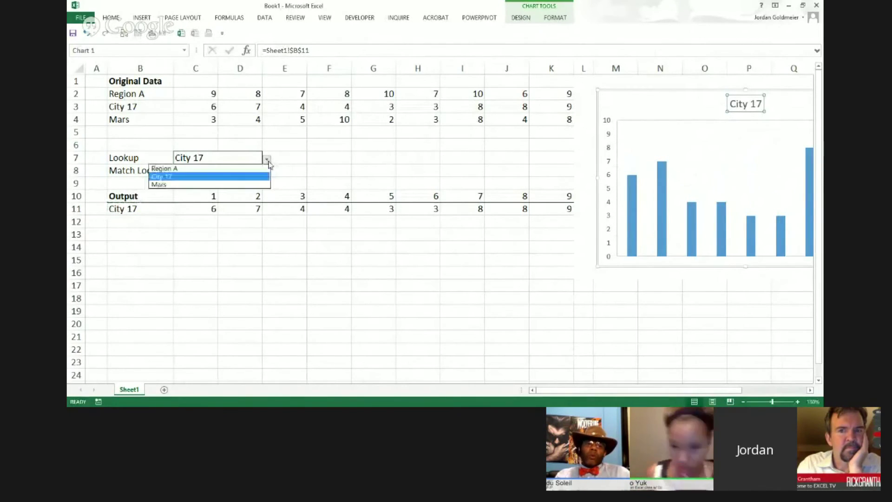
key(Down)
key(Return)
click(266, 159)
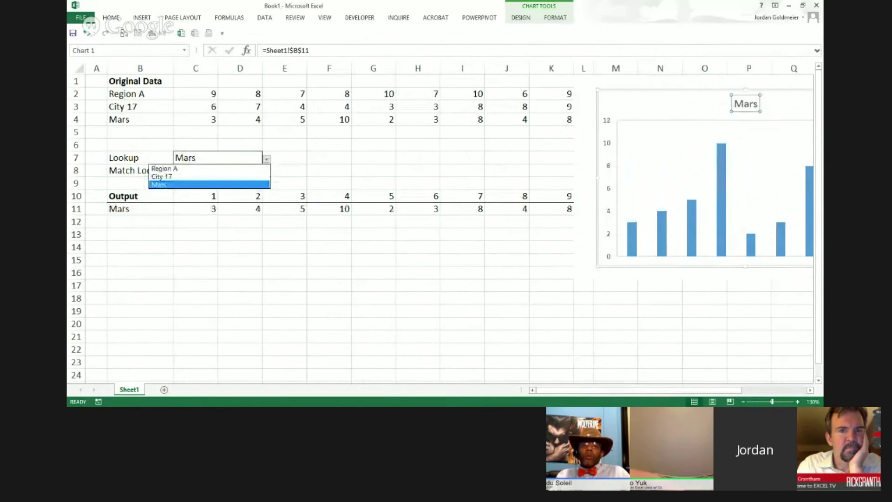
key(Up)
key(Return)
click(267, 158)
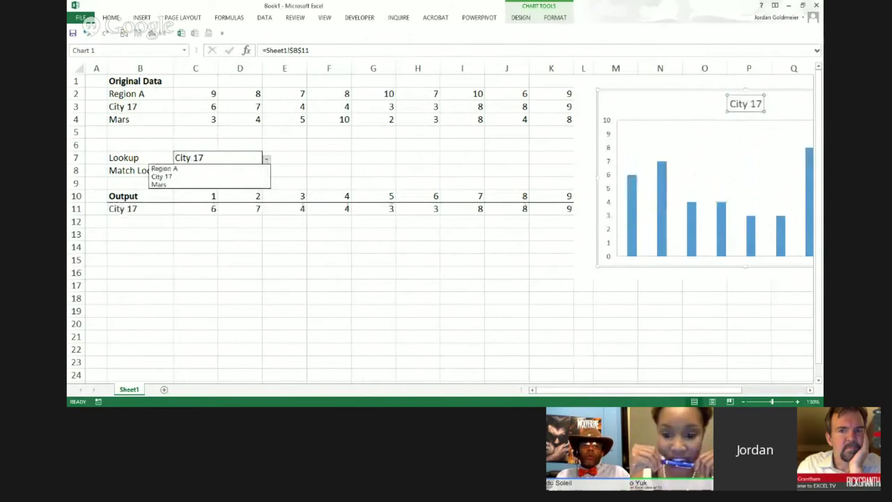
key(Up)
key(Return)
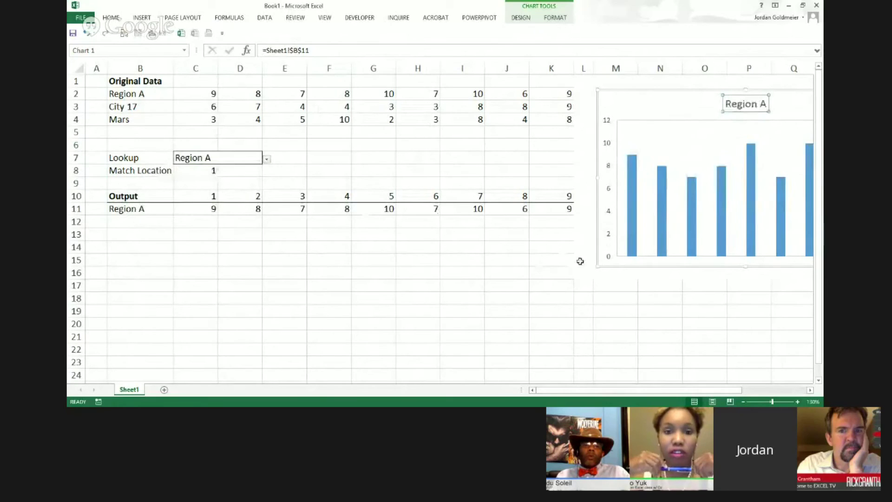
click(604, 337)
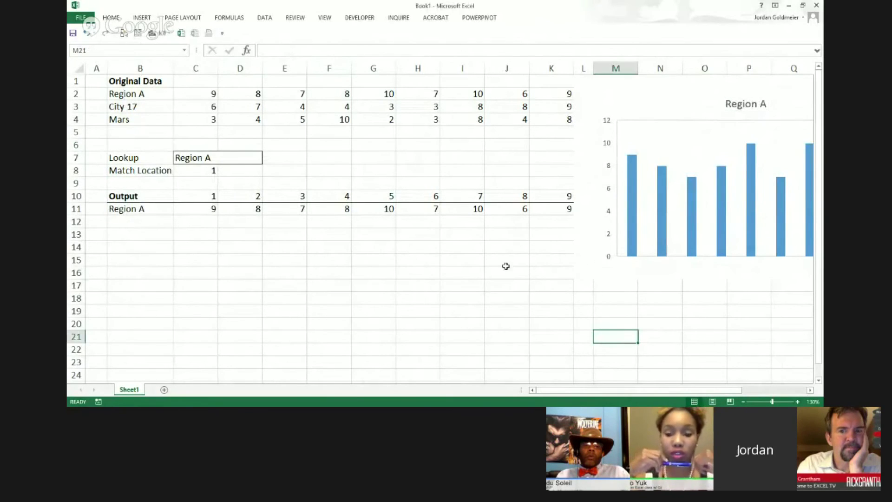